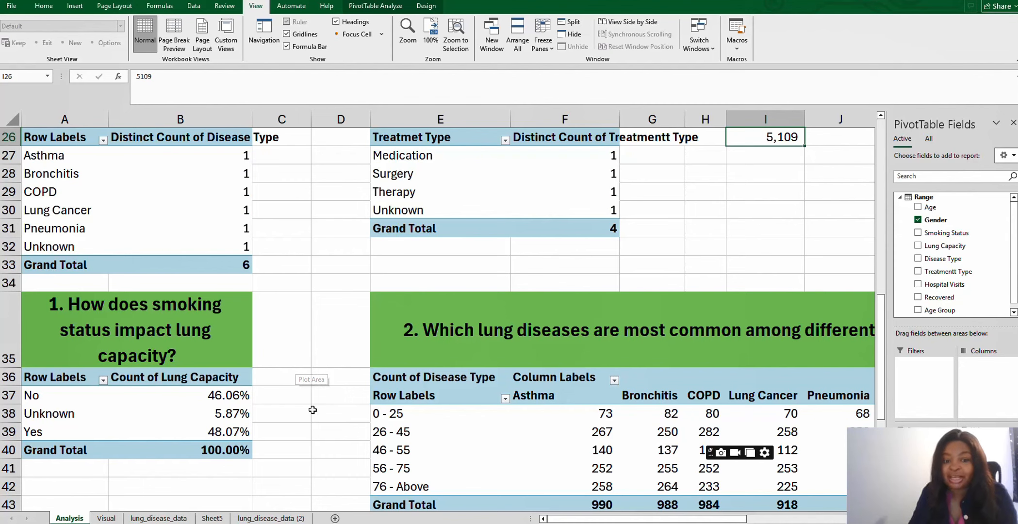
- Review the finished analysis workbook and scroll through the raw lung disease dataset
left_click(159, 519)
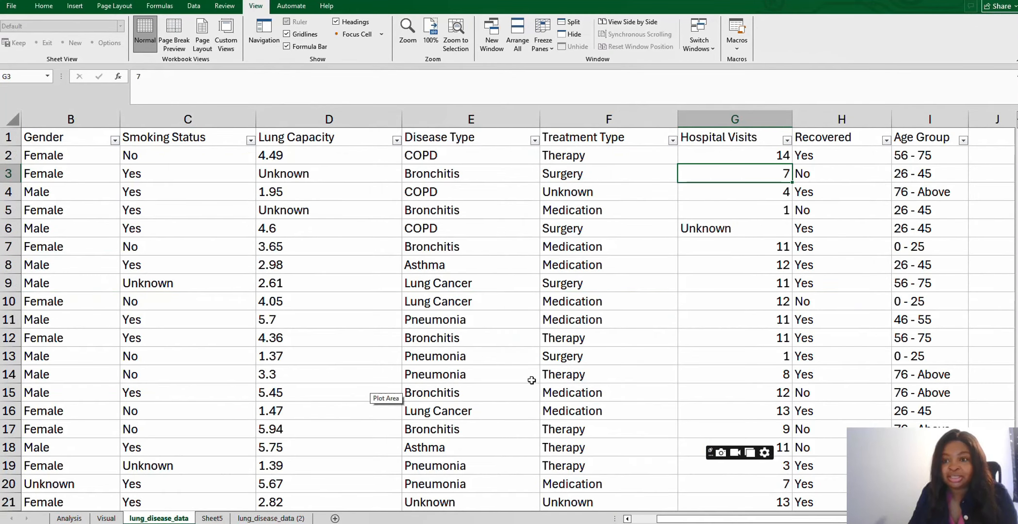
left_click(928, 156)
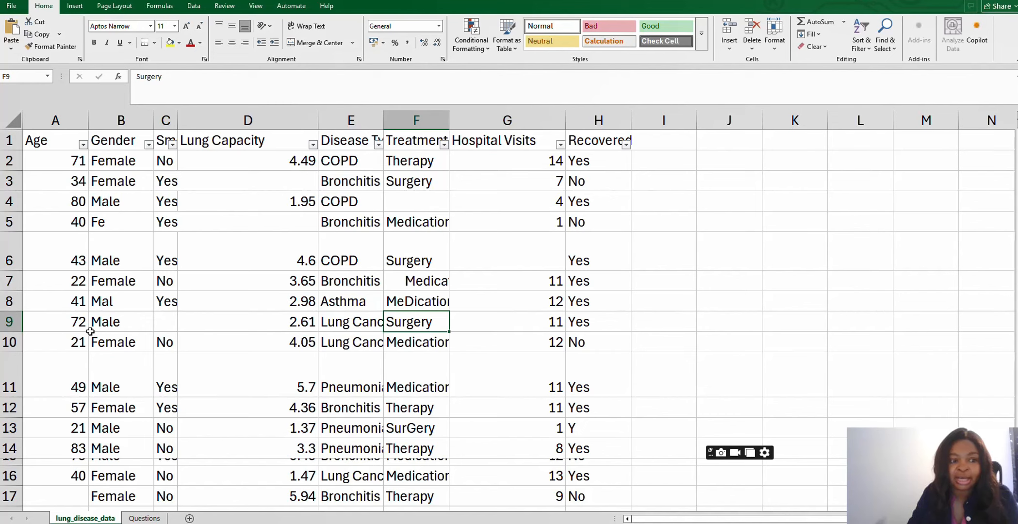
scroll(90, 331, "down", 3)
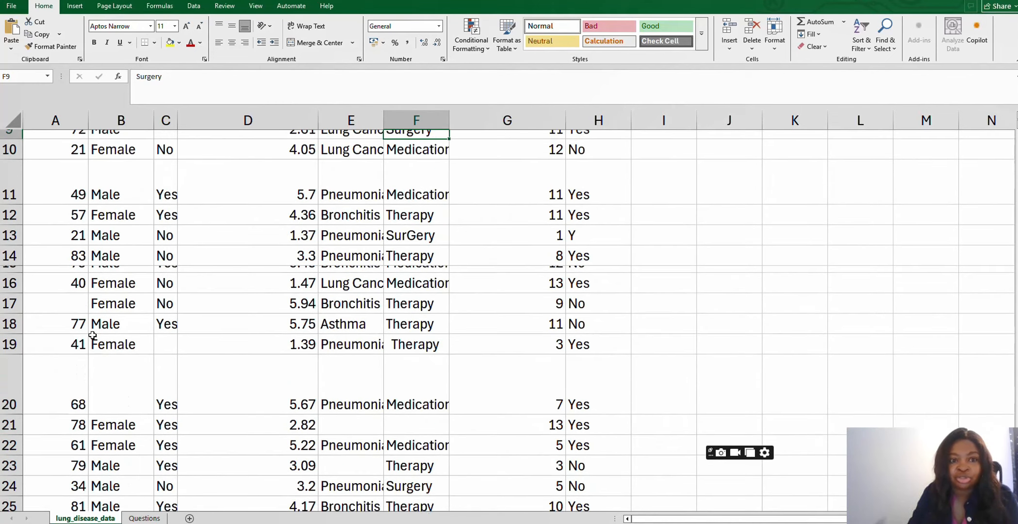
scroll(90, 335, "up", 3)
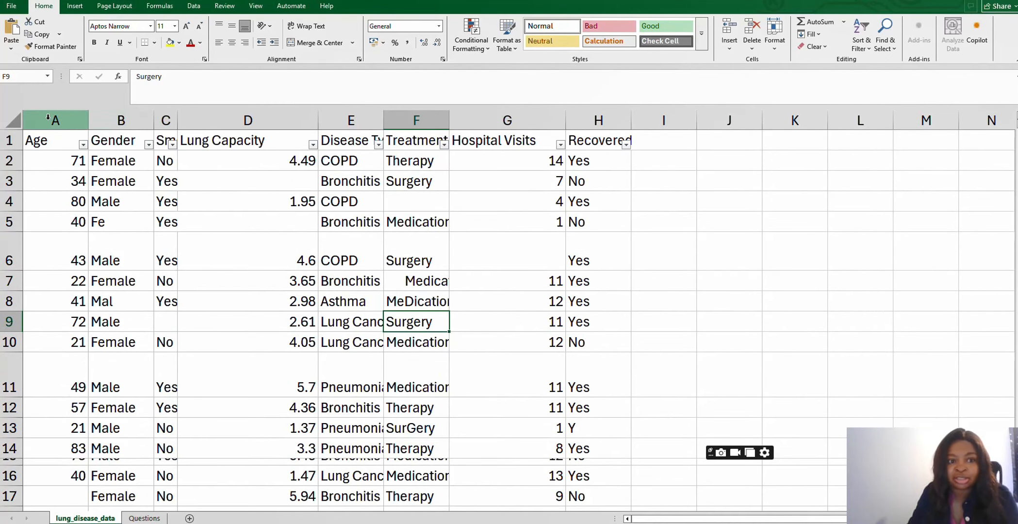
- Inspect the dataset's columns and rows, focusing on the uneven row heights and overlapping rows
left_click_drag(48, 116, 461, 129)
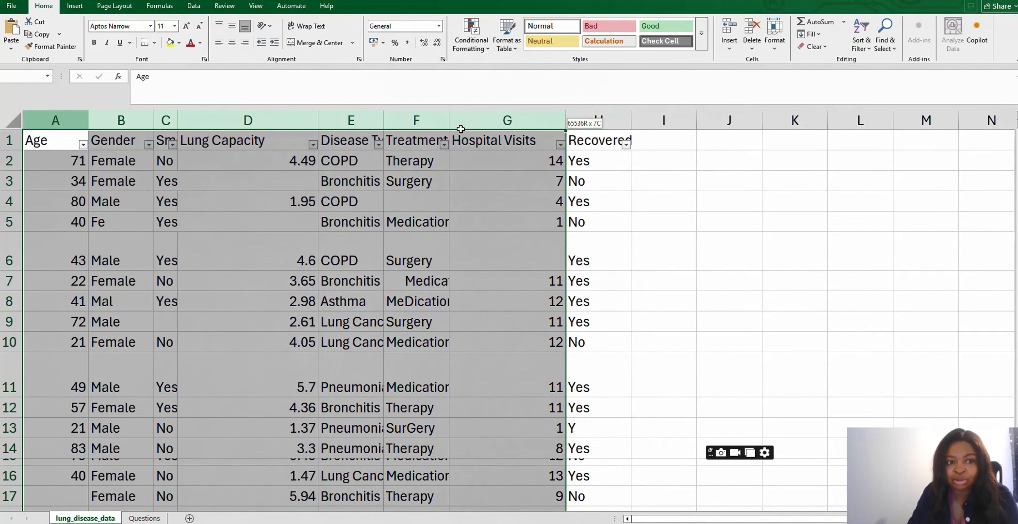
left_click(4, 141)
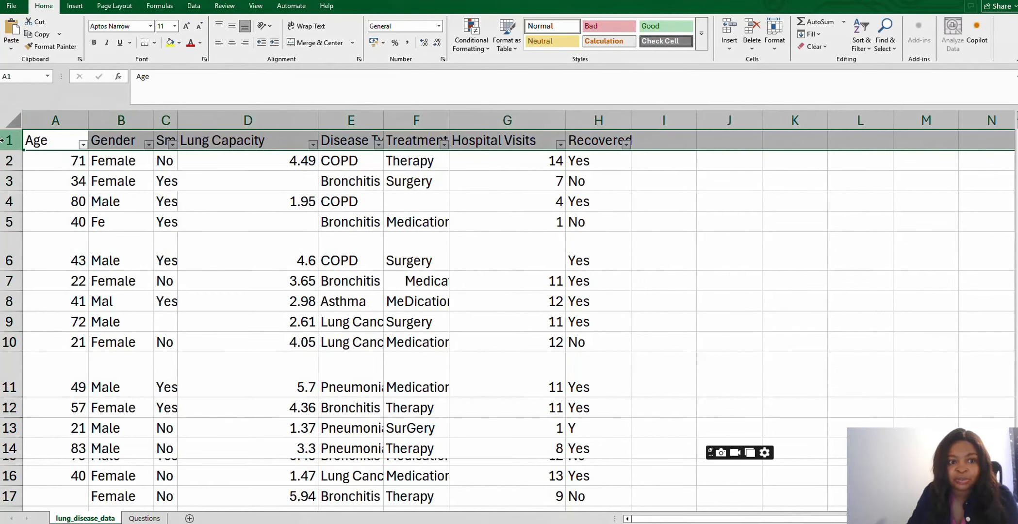
left_click_drag(2, 141, 5, 392)
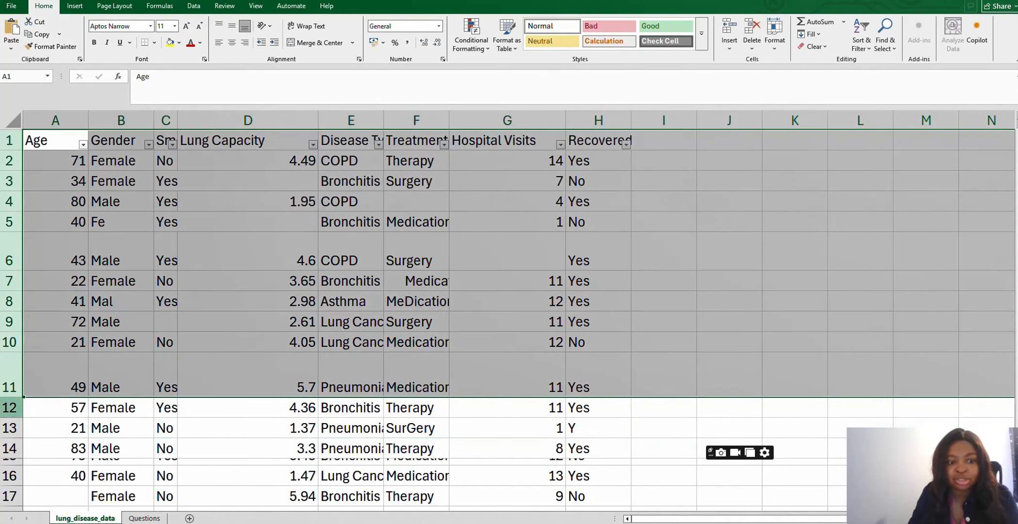
left_click(4, 448)
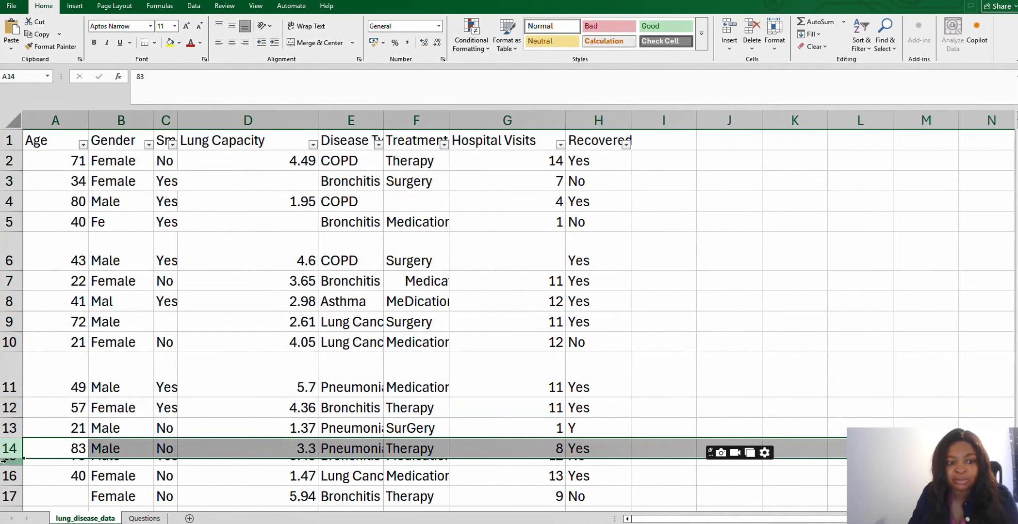
left_click(4, 461)
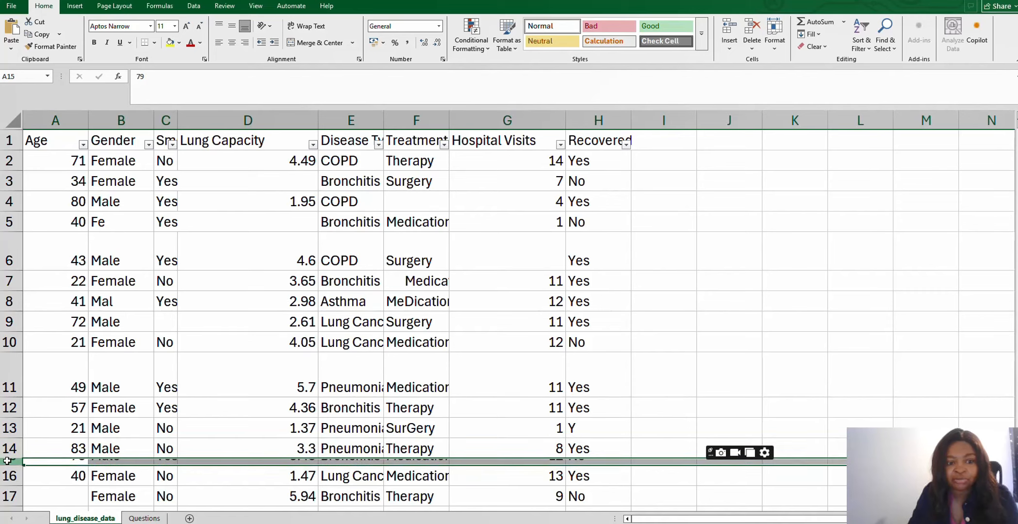
left_click(5, 449)
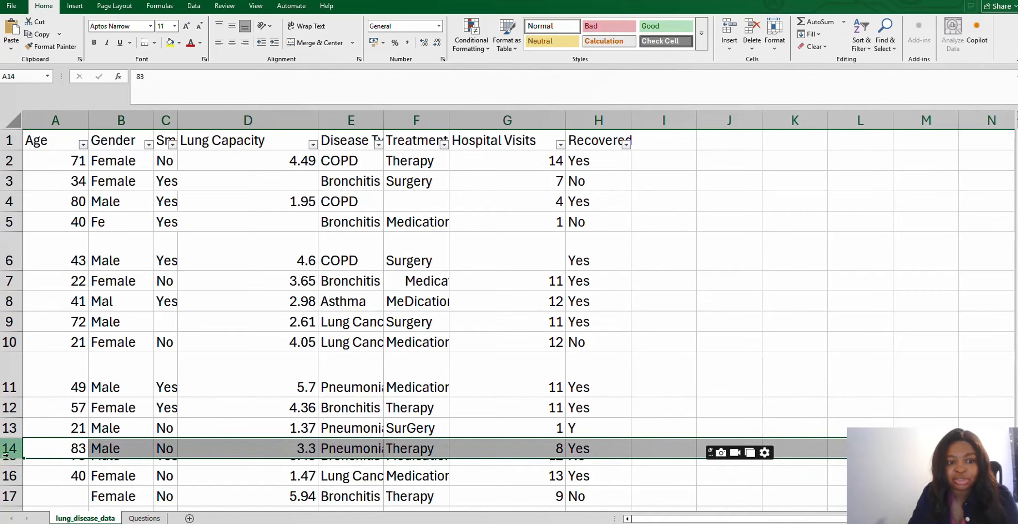
left_click(10, 462)
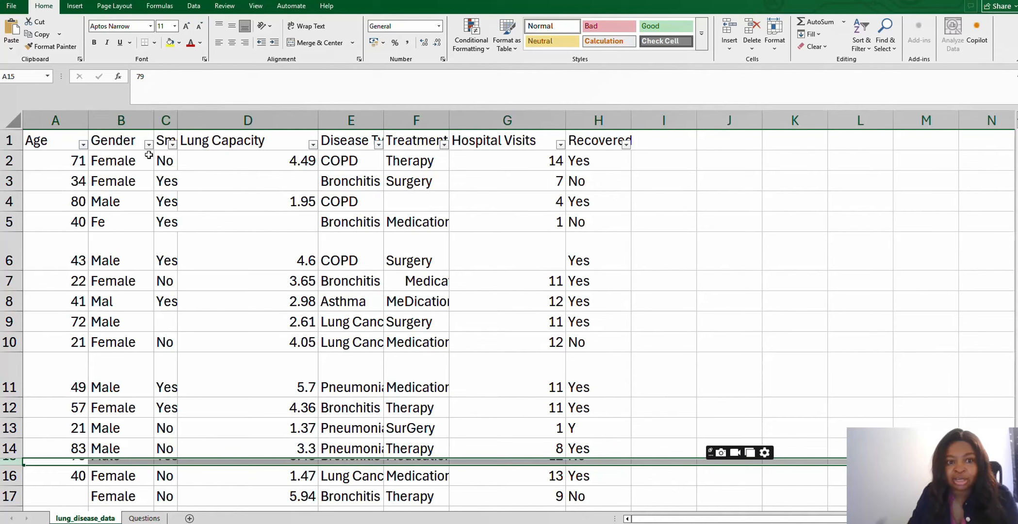
- Inspect the Lung Capacity, Disease Type and Hospital Visits columns for blank and inconsistent entries
left_click(247, 120)
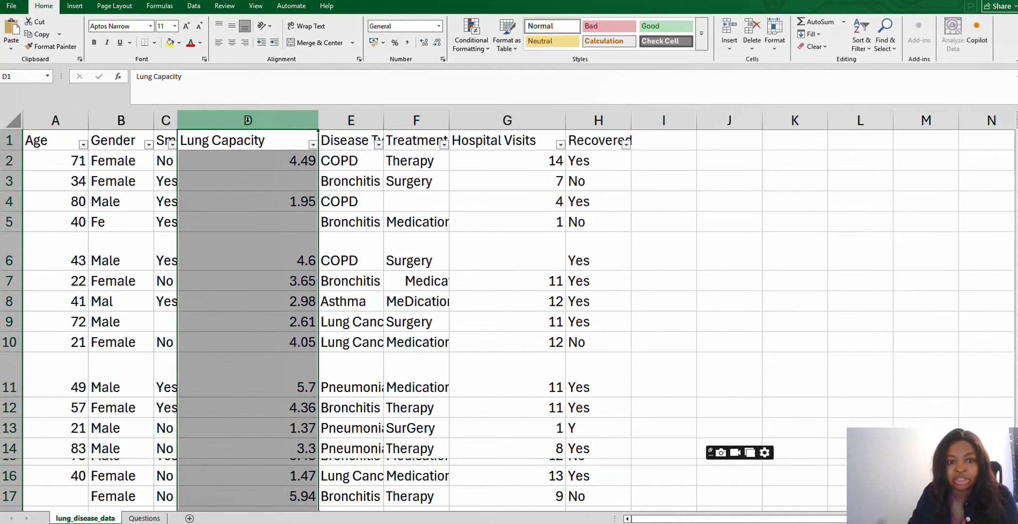
left_click(355, 119)
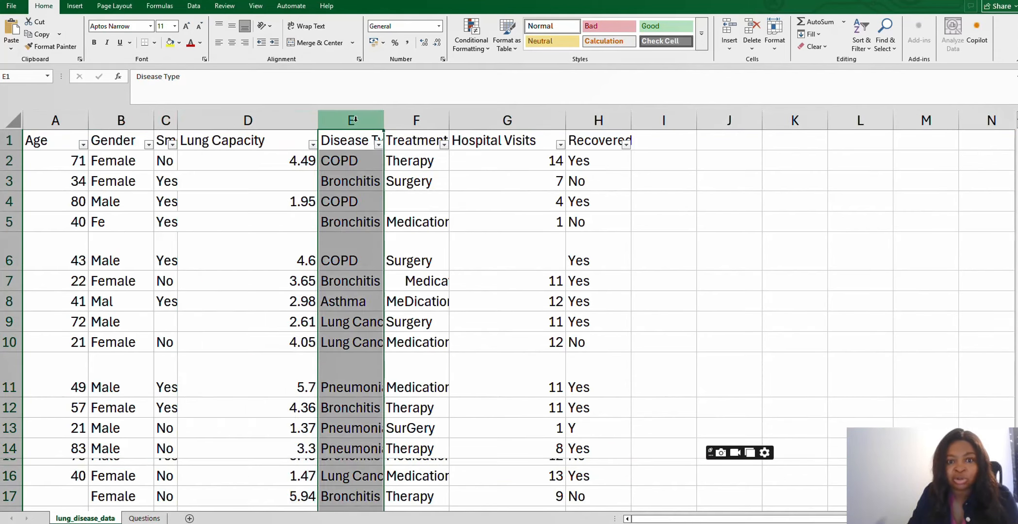
left_click(503, 121)
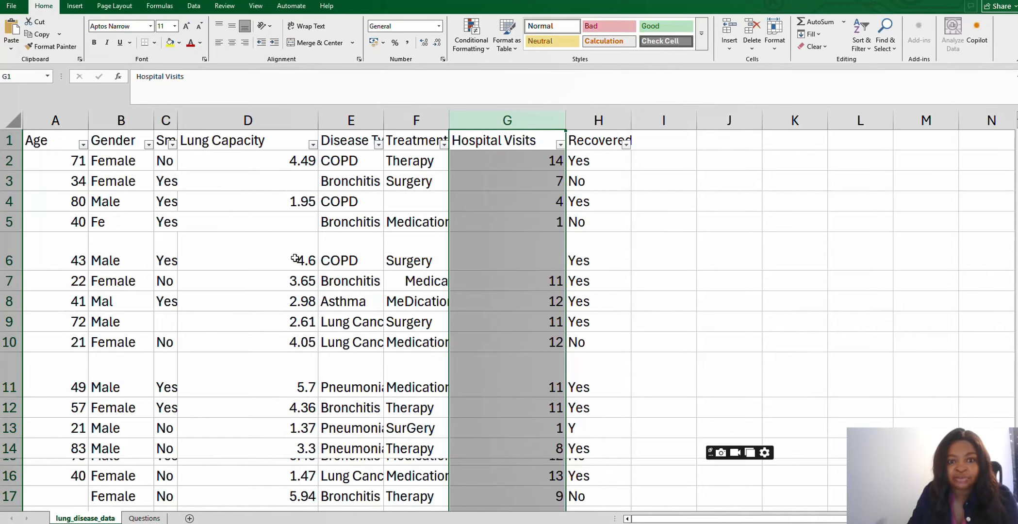
left_click(268, 243)
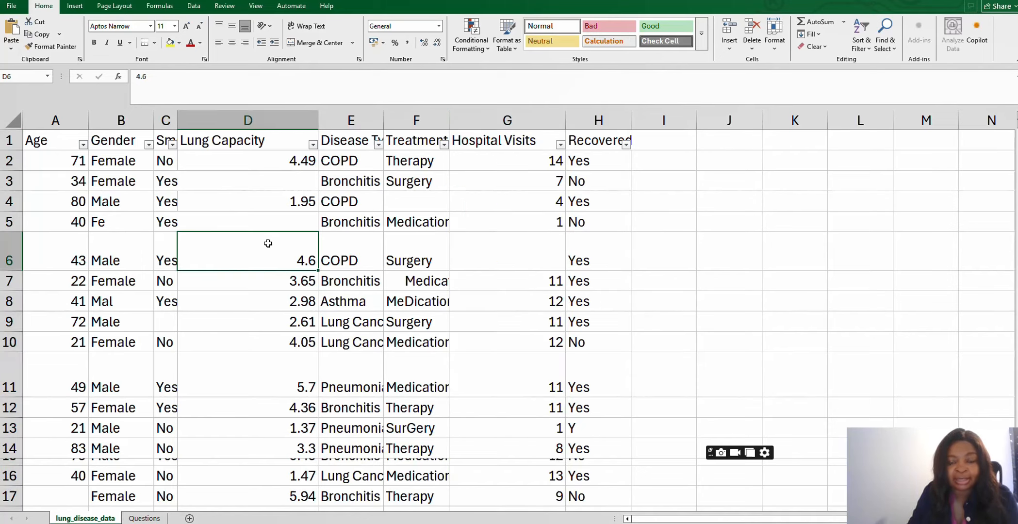
- Select the whole sheet and autofit all column widths and row heights
left_click(12, 120)
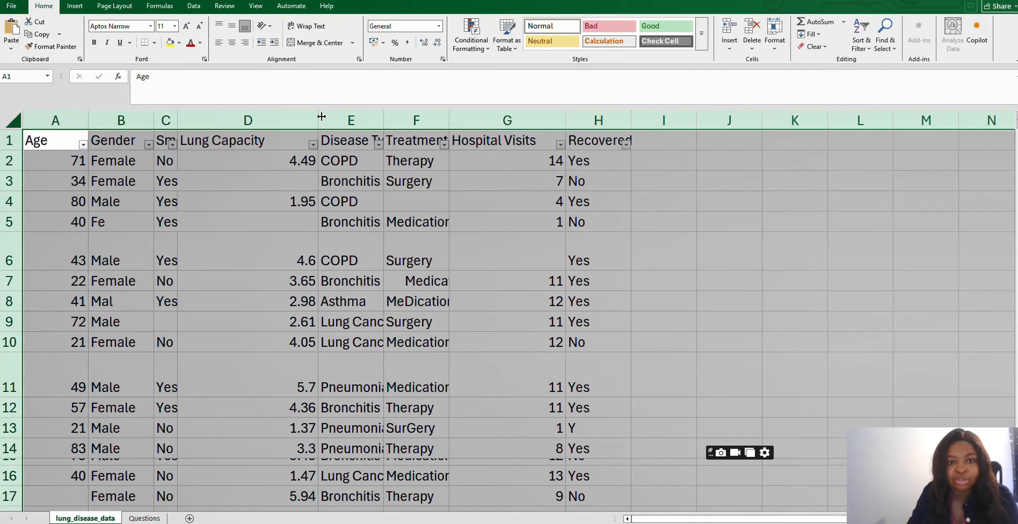
double_click(177, 120)
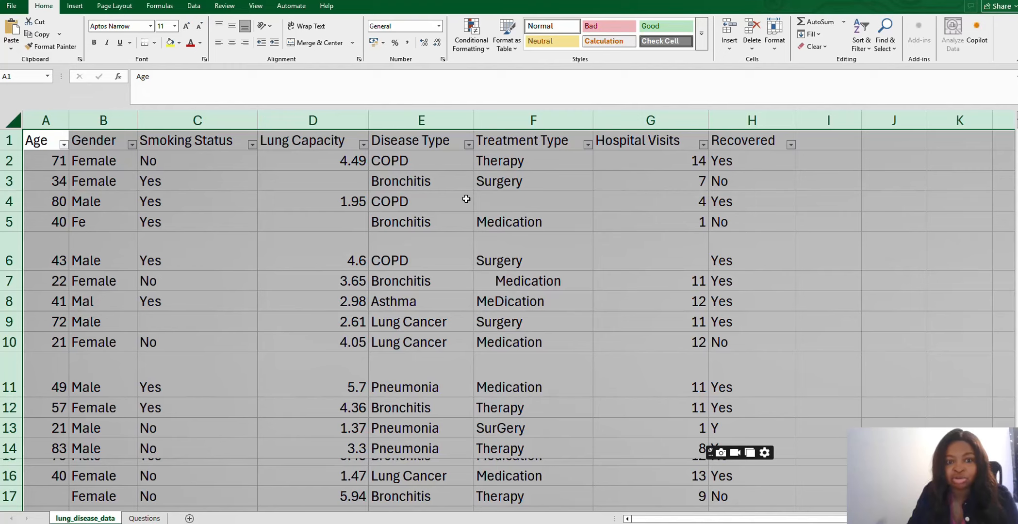
double_click(12, 311)
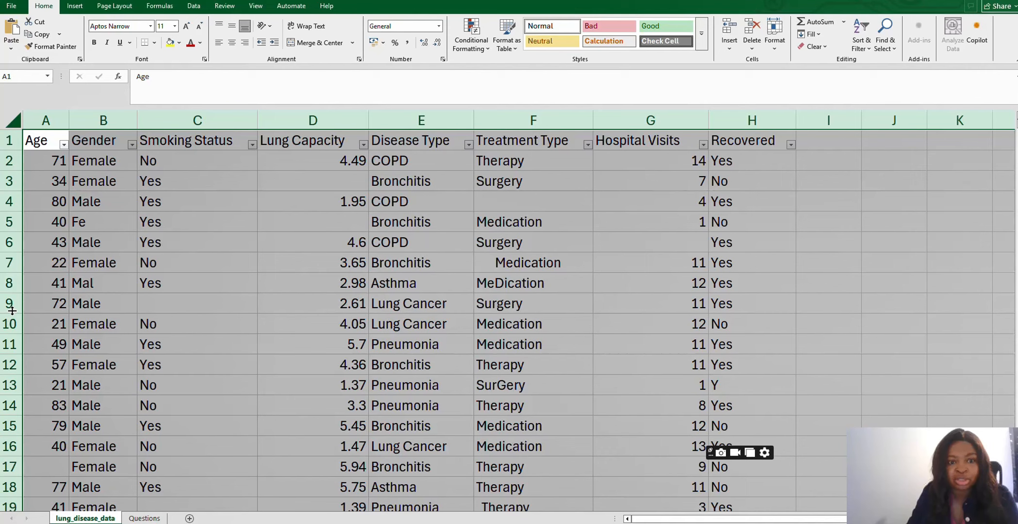
left_click(323, 228)
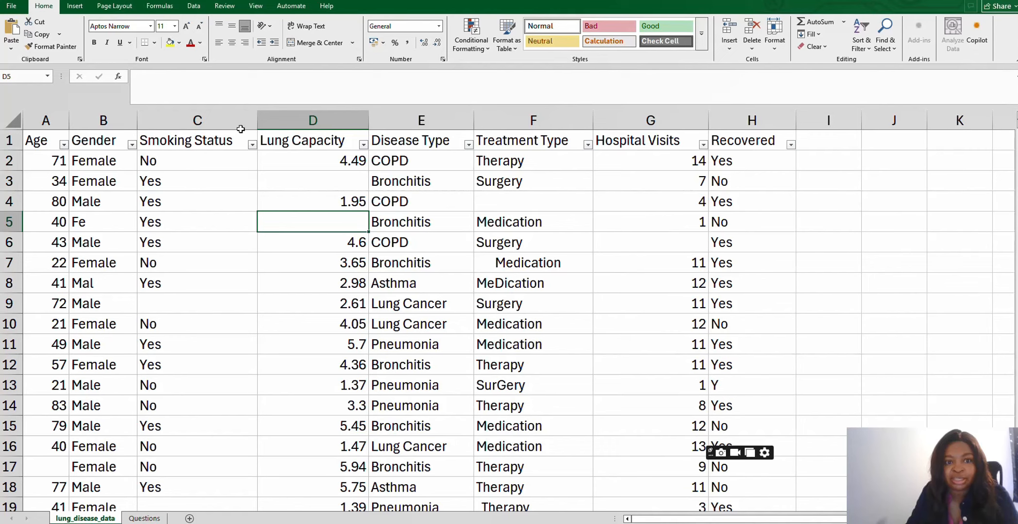
- Narrow the Smoking Status column slightly and turn off the filter buttons on the header row
left_click_drag(257, 121, 236, 120)
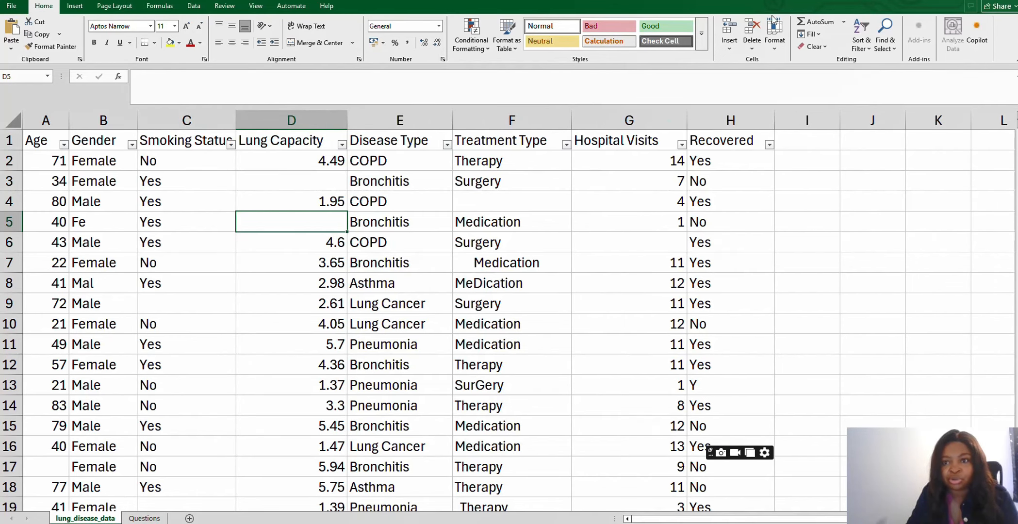
left_click(861, 34)
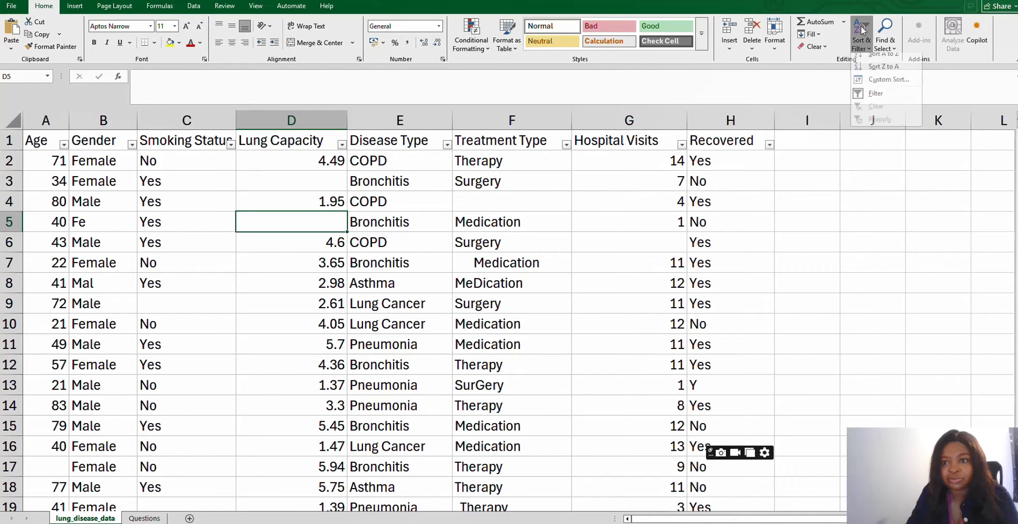
left_click(873, 100)
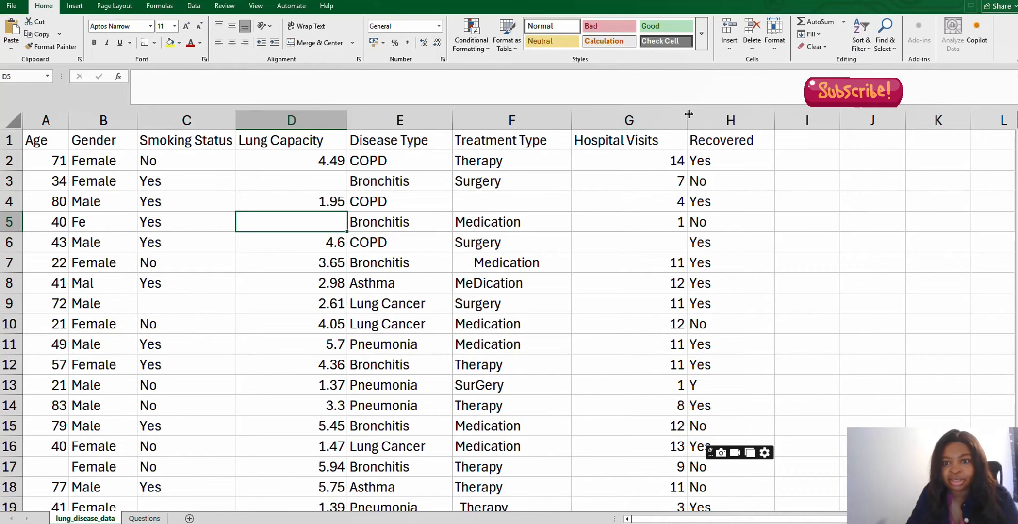
- Narrow the Hospital Visits and Recovered columns to fit their contents
left_click_drag(685, 116, 663, 116)
left_click_drag(749, 115, 733, 116)
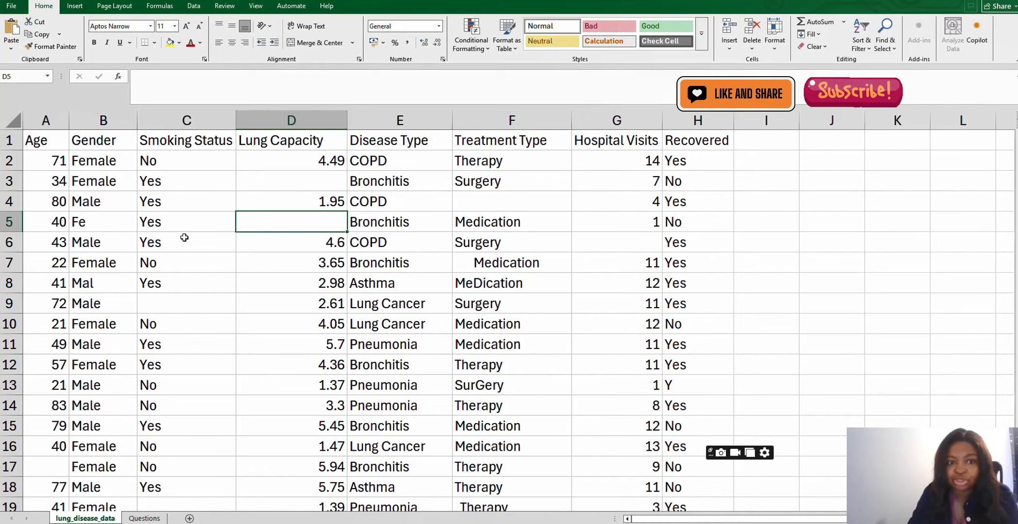
left_click(189, 223)
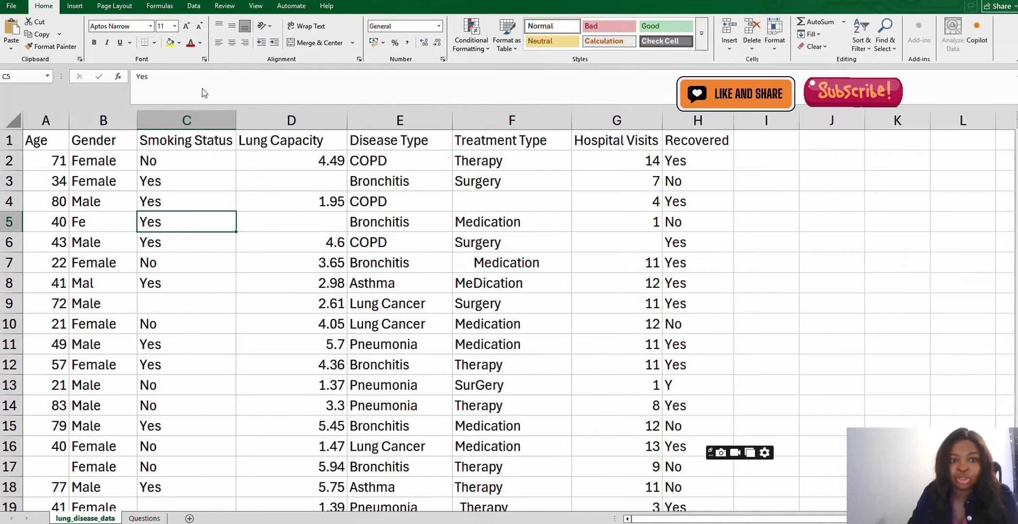
left_click(181, 250)
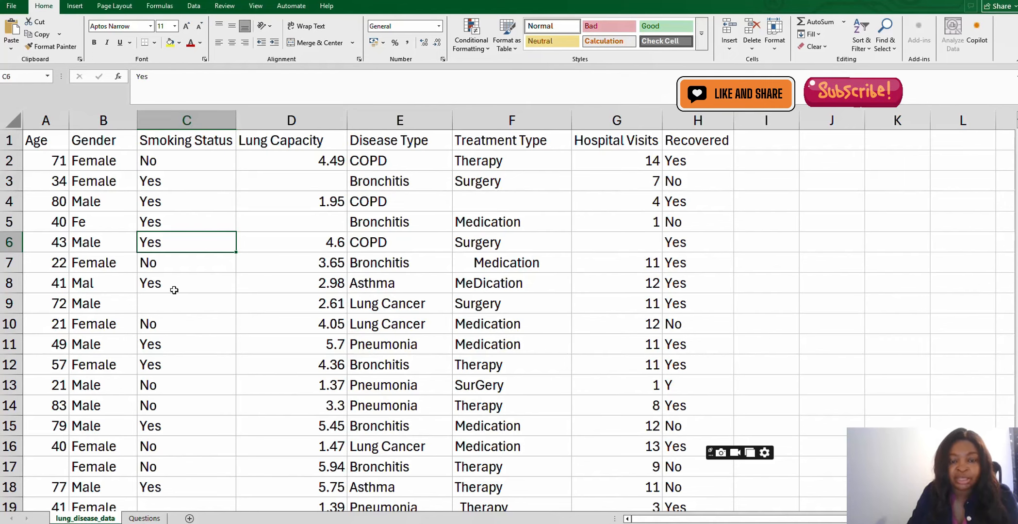
- Remove duplicate rows from the dataset, checking all columns with headers included
left_click(193, 6)
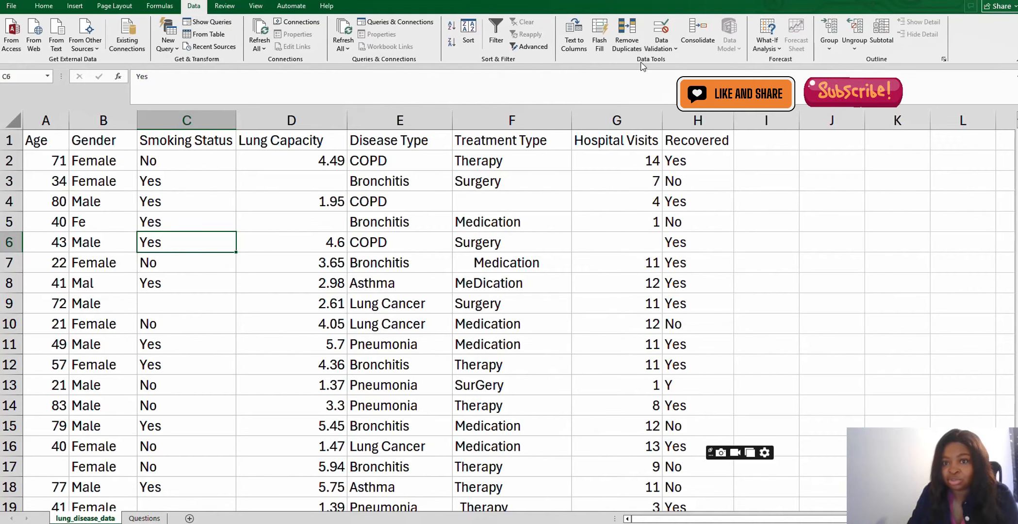
left_click(625, 40)
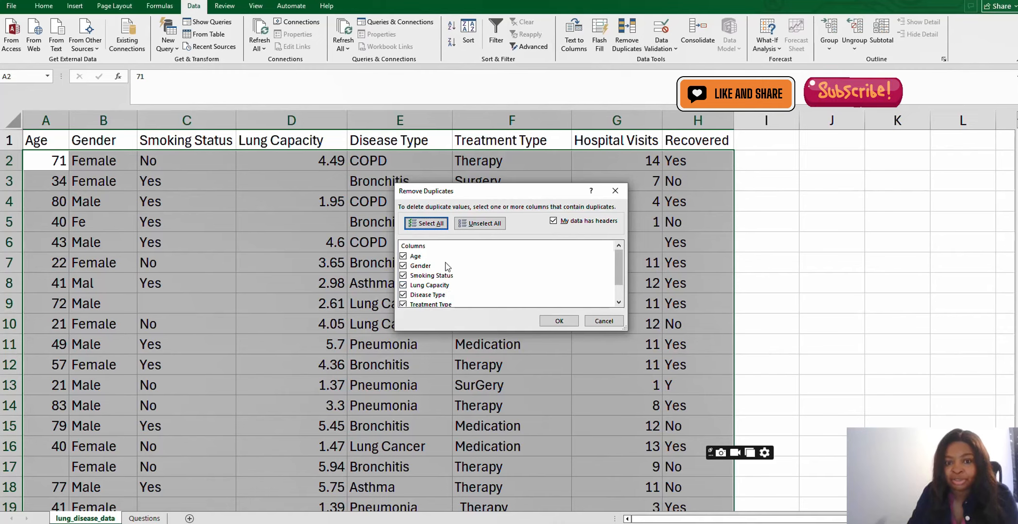
mouse_move(619, 270)
left_mouse_down()
mouse_move(620, 279)
mouse_move(618, 267)
left_mouse_up()
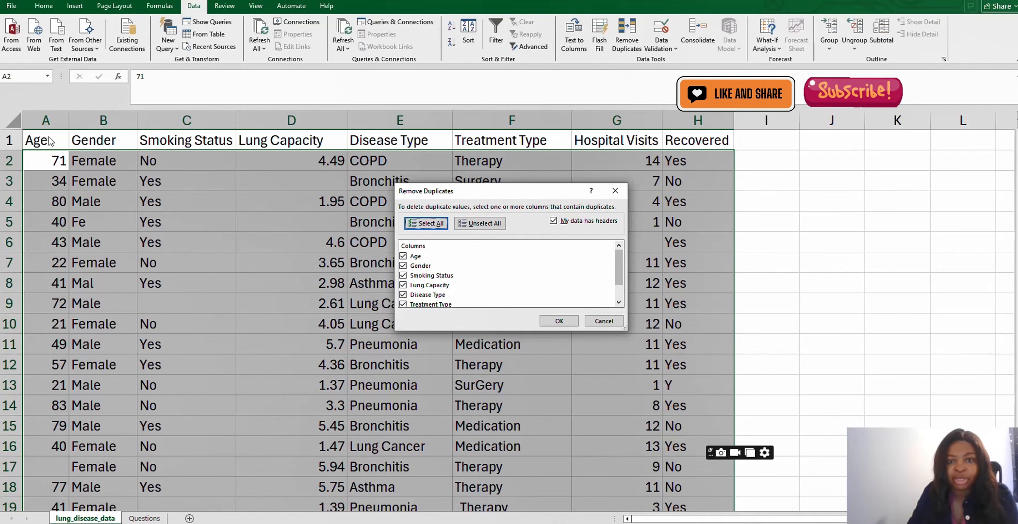
scroll(410, 270, "down", 2)
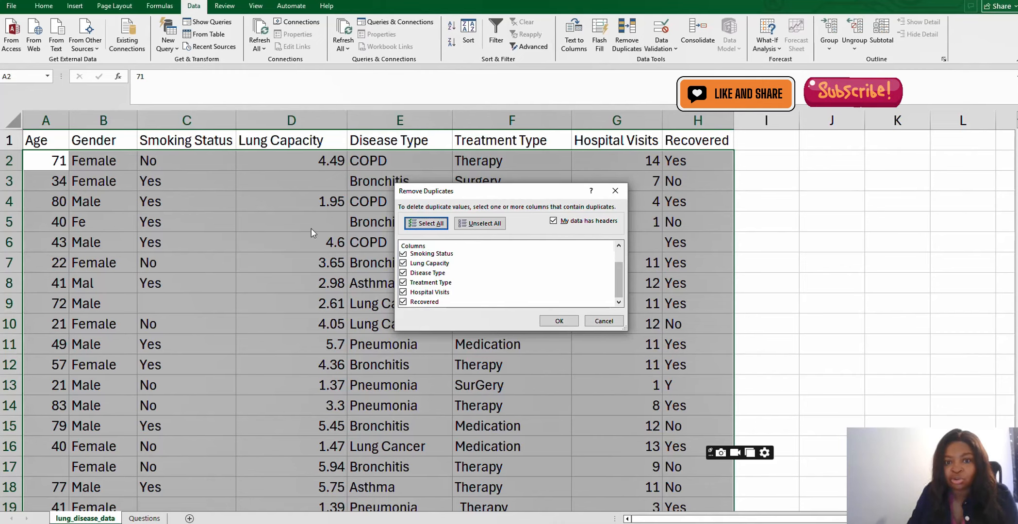
left_click(559, 320)
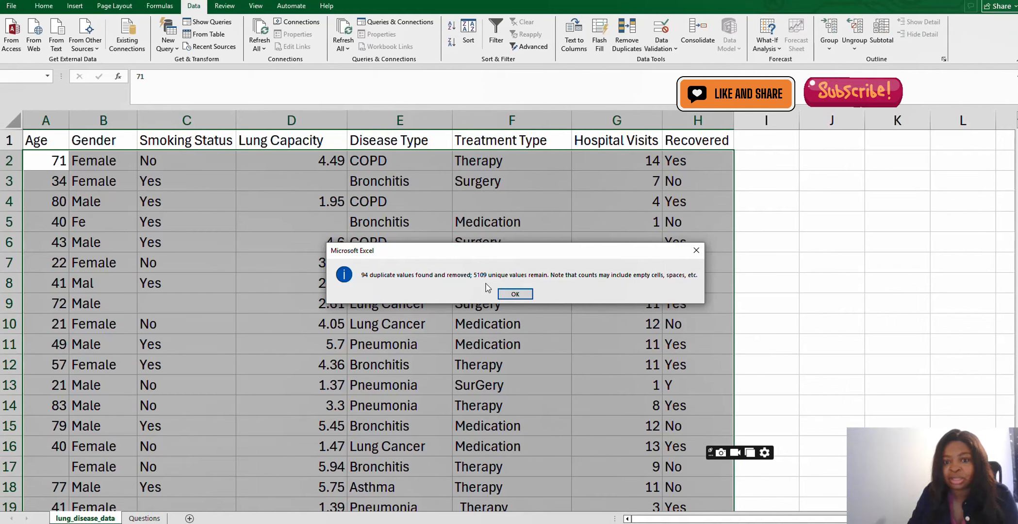
left_click(515, 294)
- Examine the blank cells across the Age, Lung Capacity, Treatment Type and Hospital Visits columns
key("Right")
key("Right")
key("Down")
key("Down")
key("Down")
key("Down")
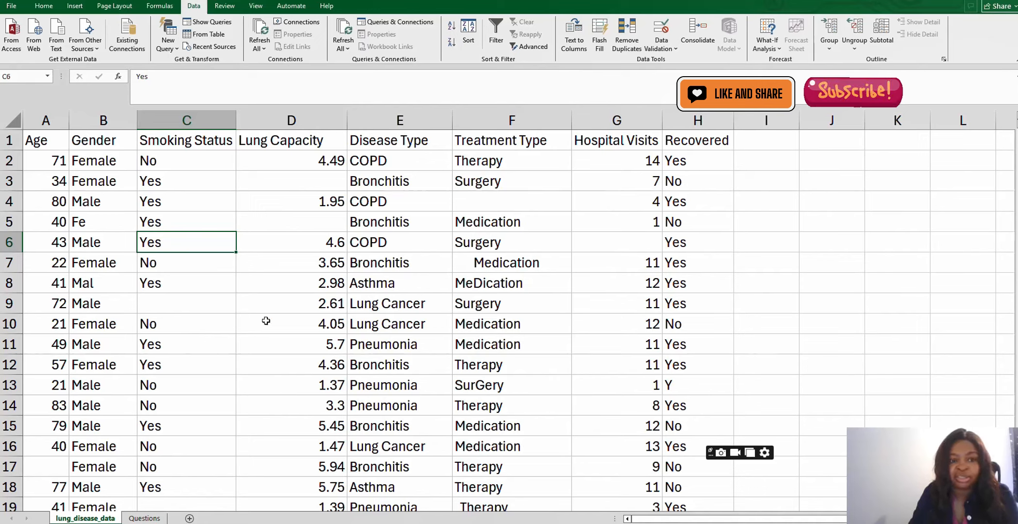
left_click(50, 466)
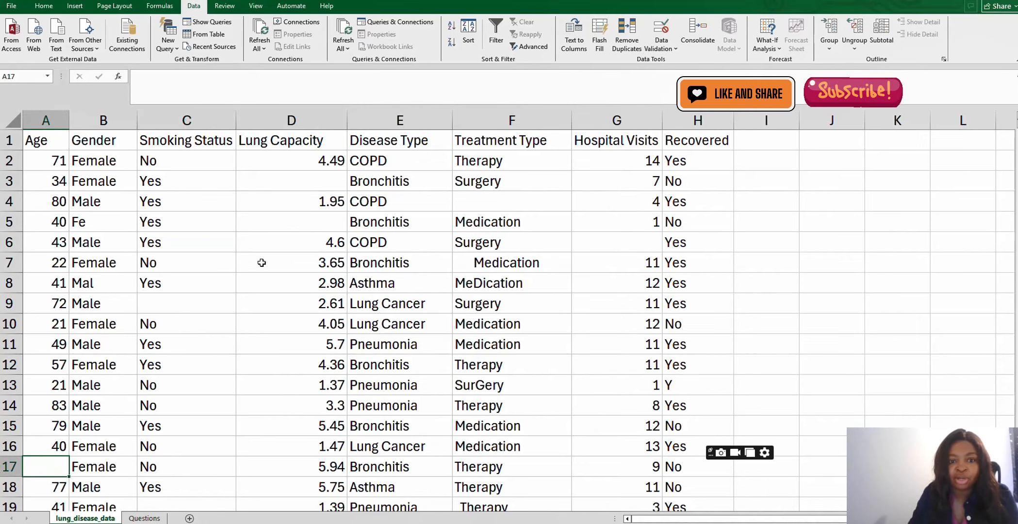
left_click(302, 227)
left_click(323, 178)
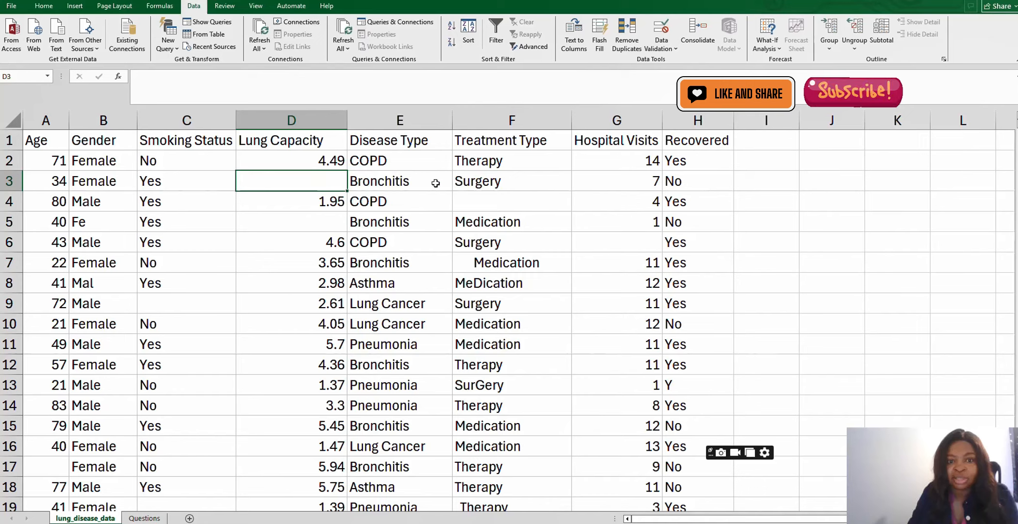
left_click(515, 202)
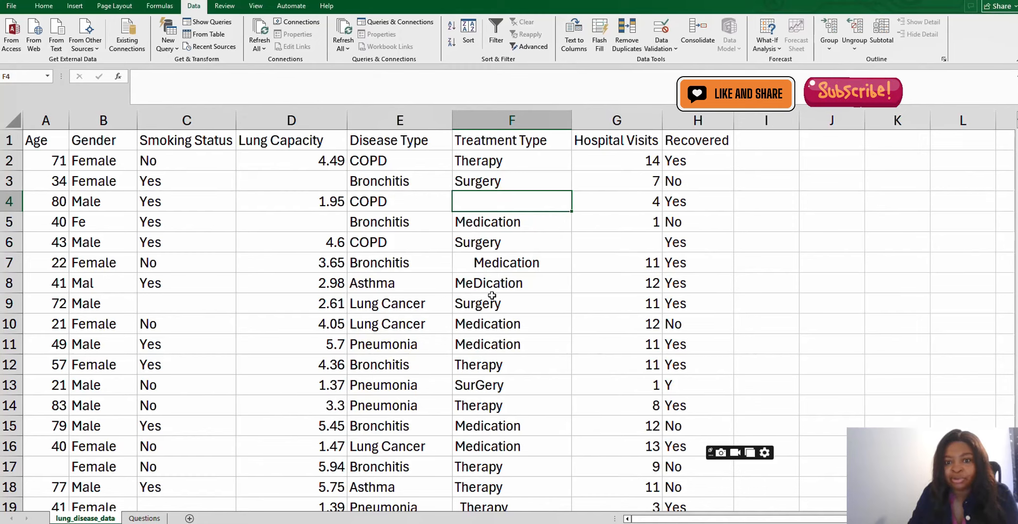
left_click(614, 242)
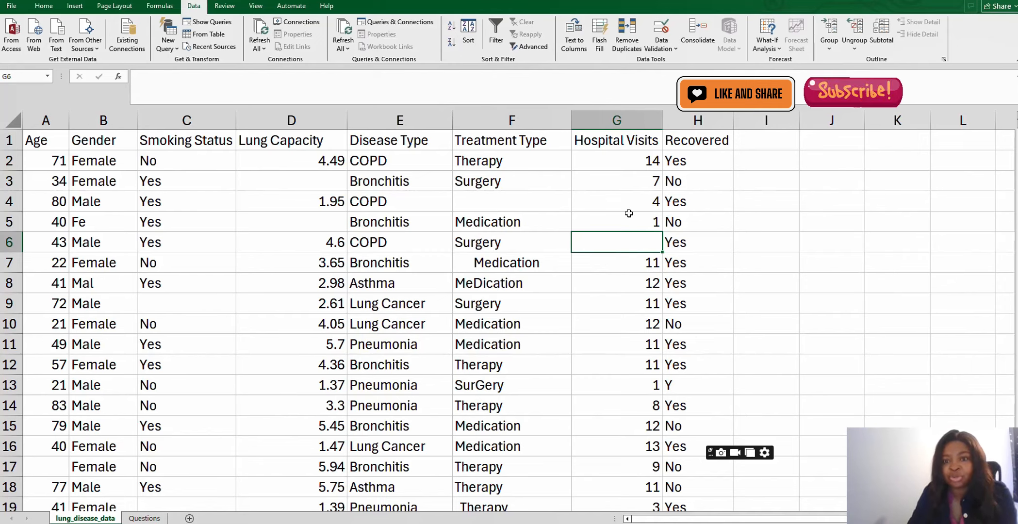
- Replace every blank cell in the dataset with Unkown using Find and Replace
left_click(320, 184)
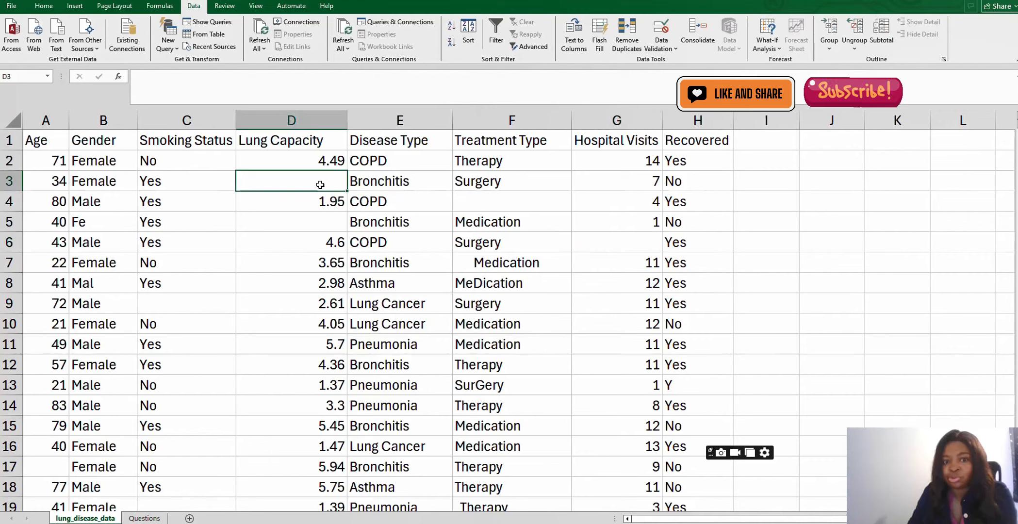
left_click(326, 221)
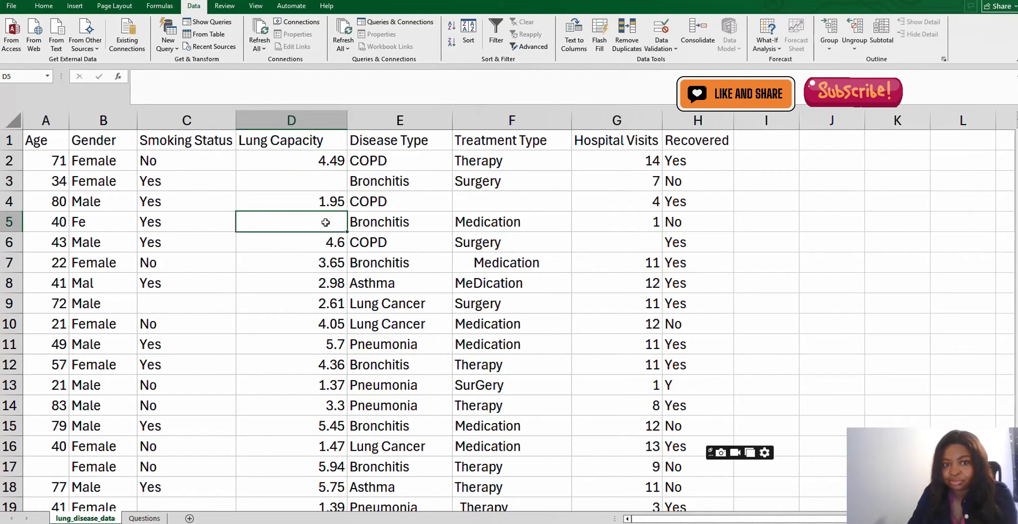
left_click(628, 251)
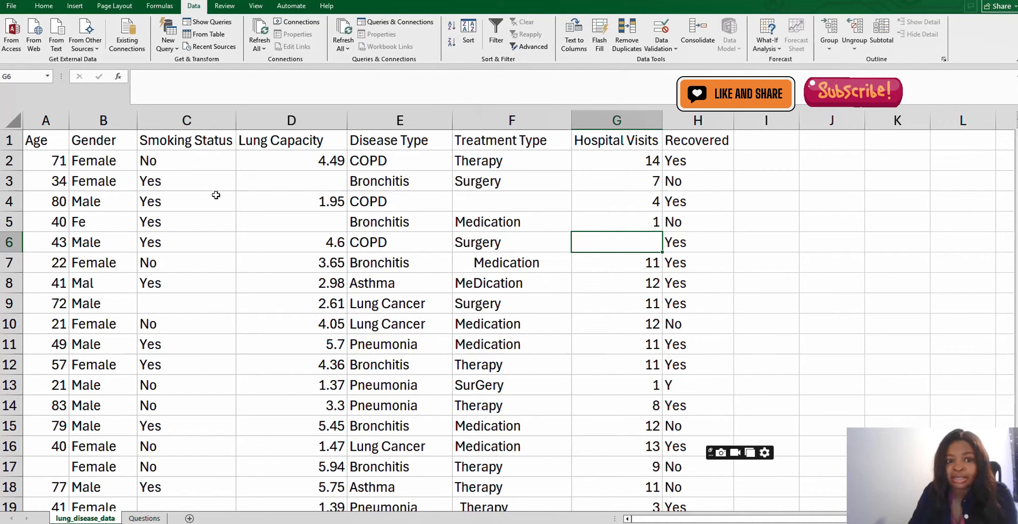
left_click(295, 181)
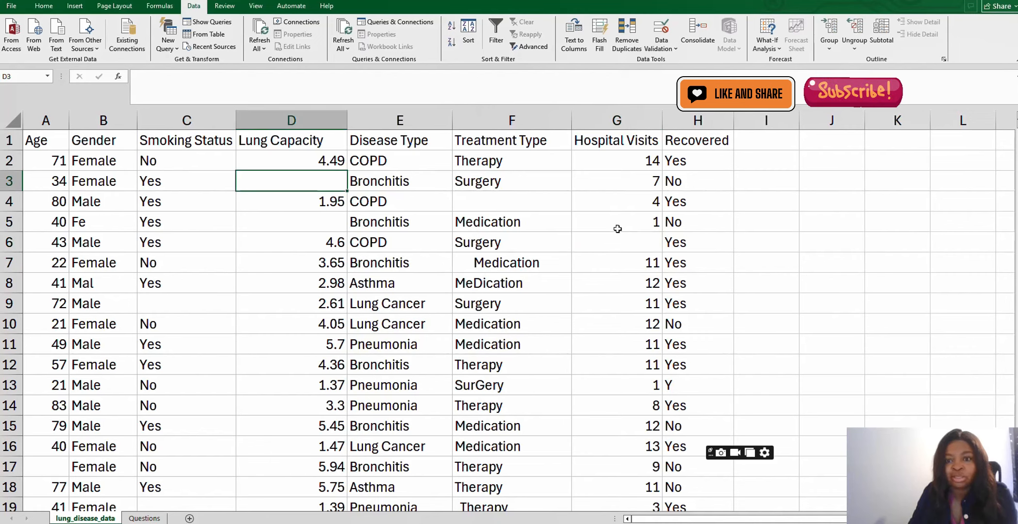
left_click(641, 241)
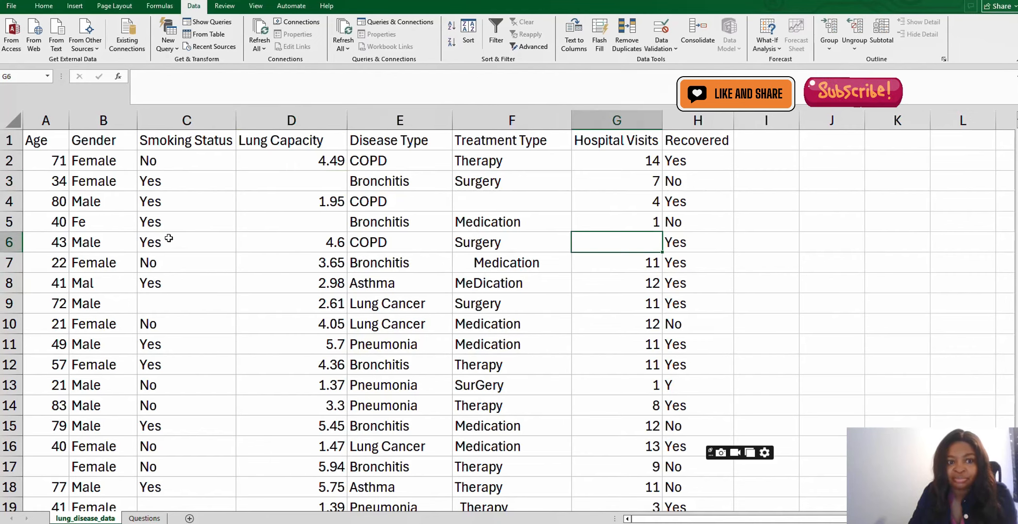
left_click(47, 9)
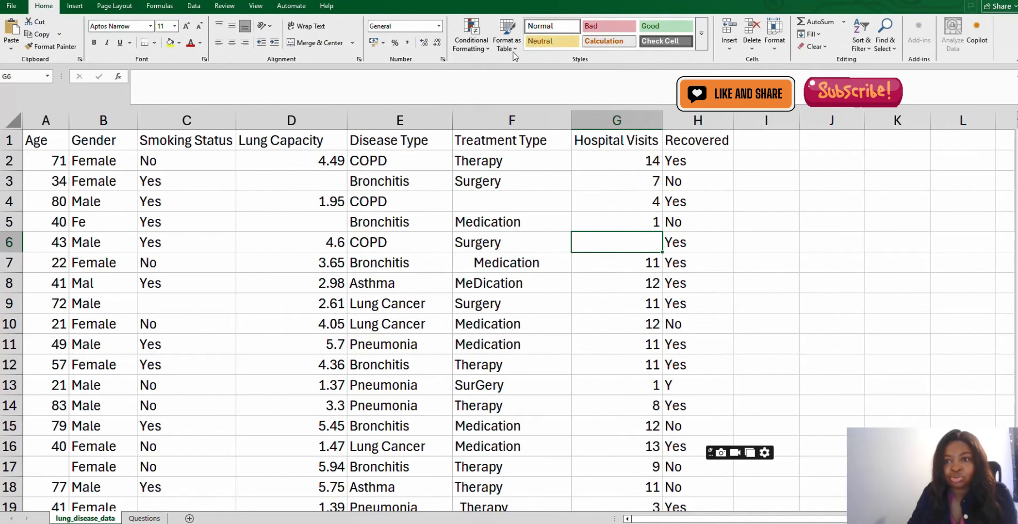
left_click(892, 50)
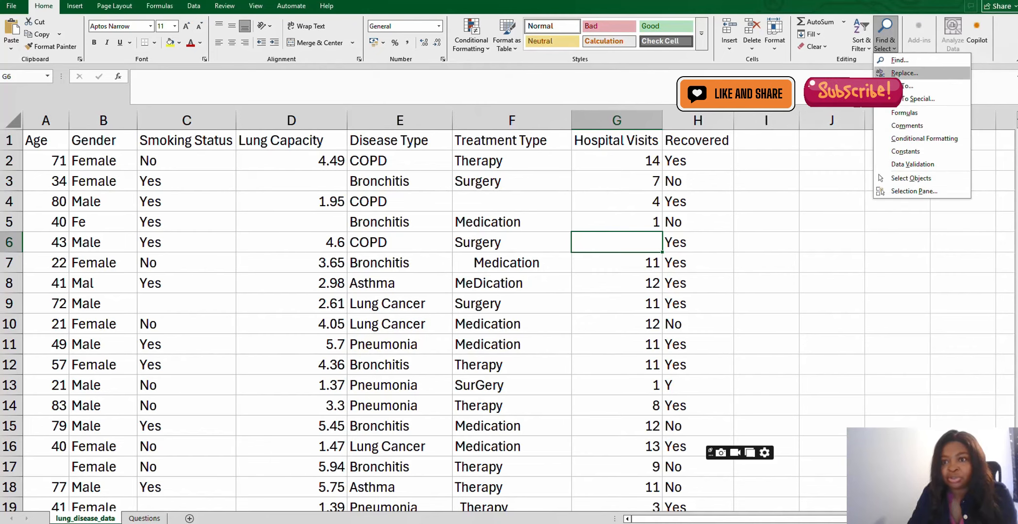
left_click(904, 73)
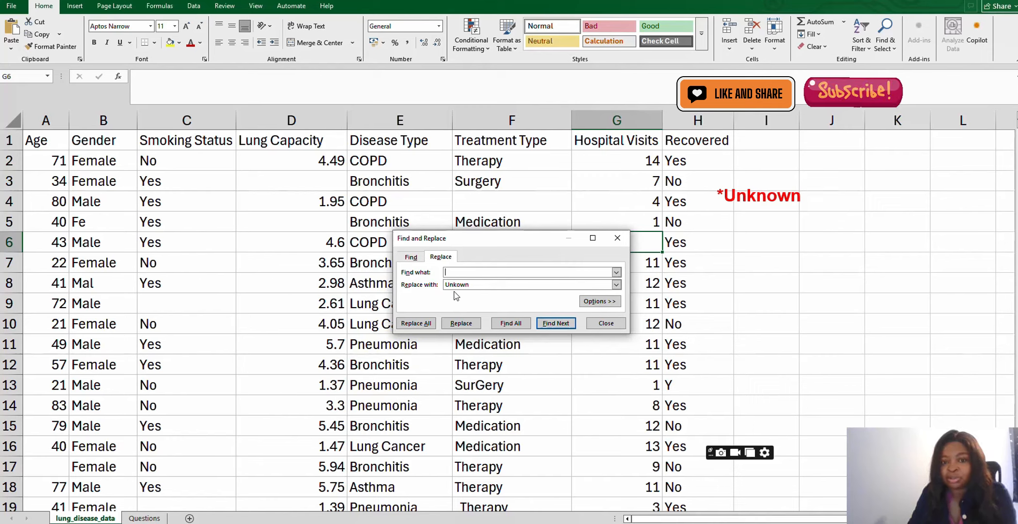
left_click(420, 327)
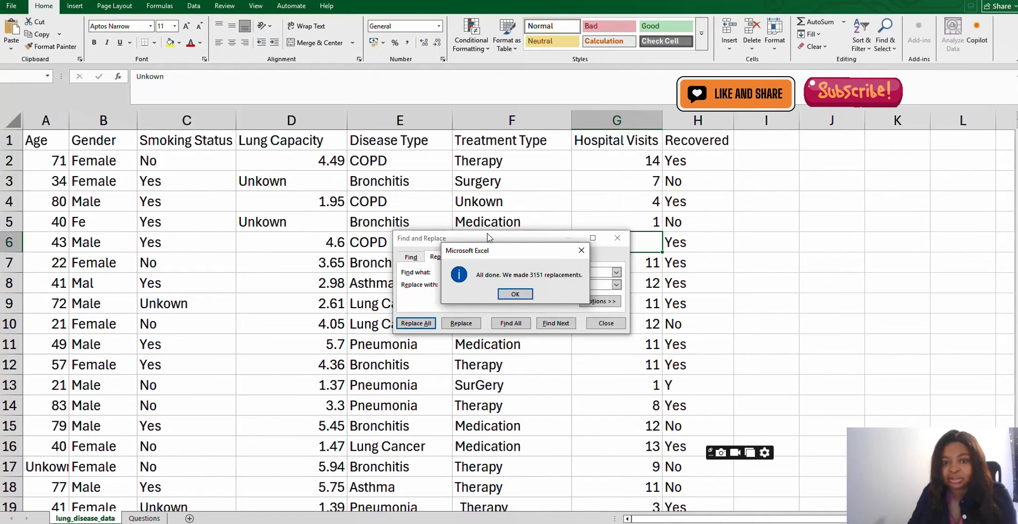
left_click(523, 294)
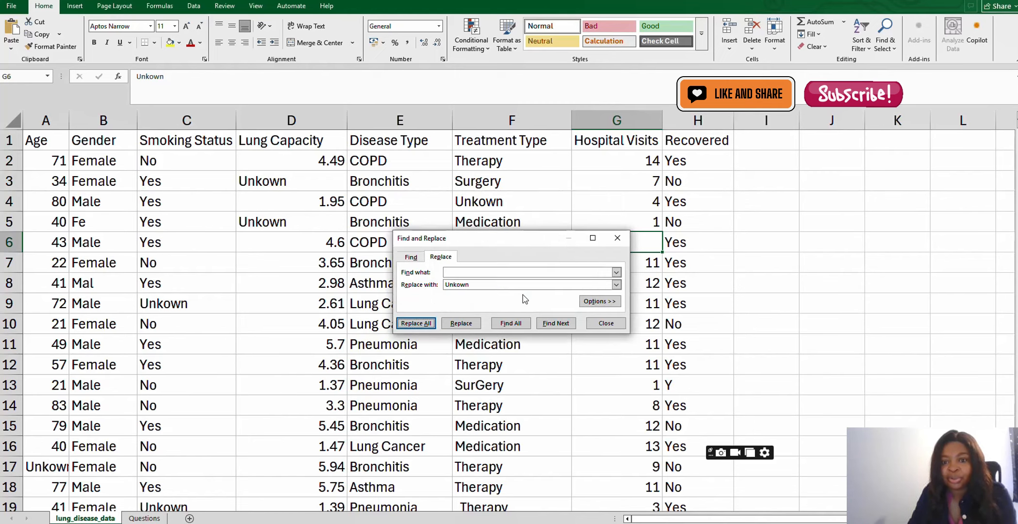
left_click(607, 325)
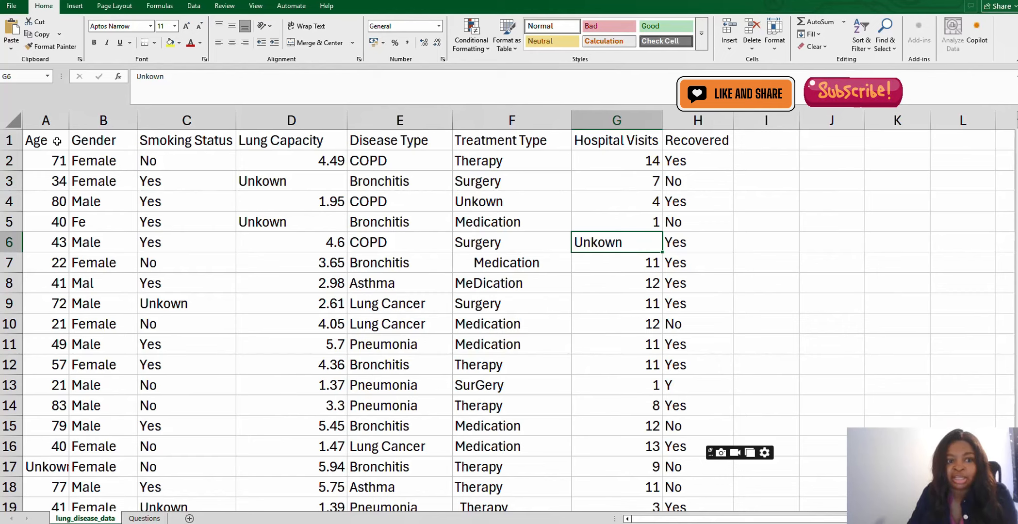
- Turn on the header filters and inspect the value lists of the Disease Type and Treatment Type columns
left_click(105, 140)
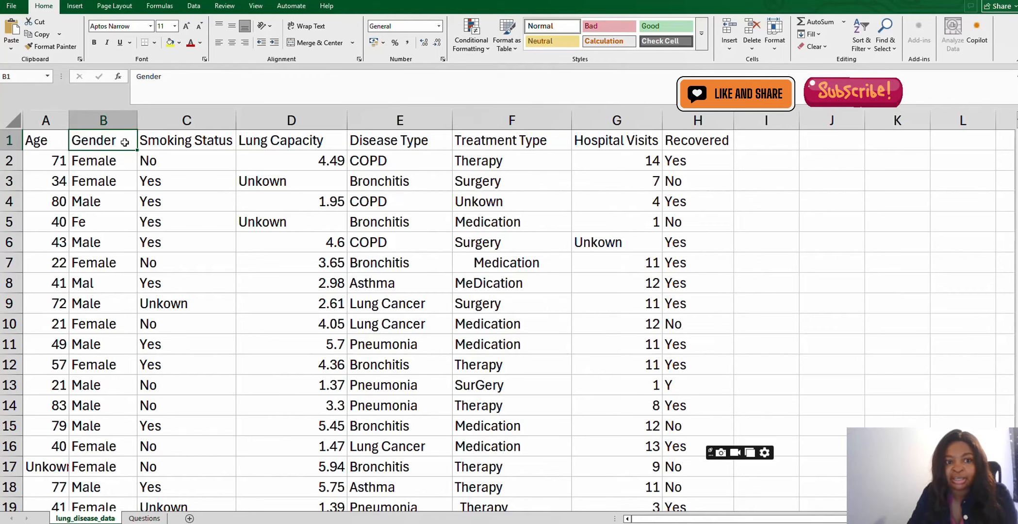
left_click(195, 6)
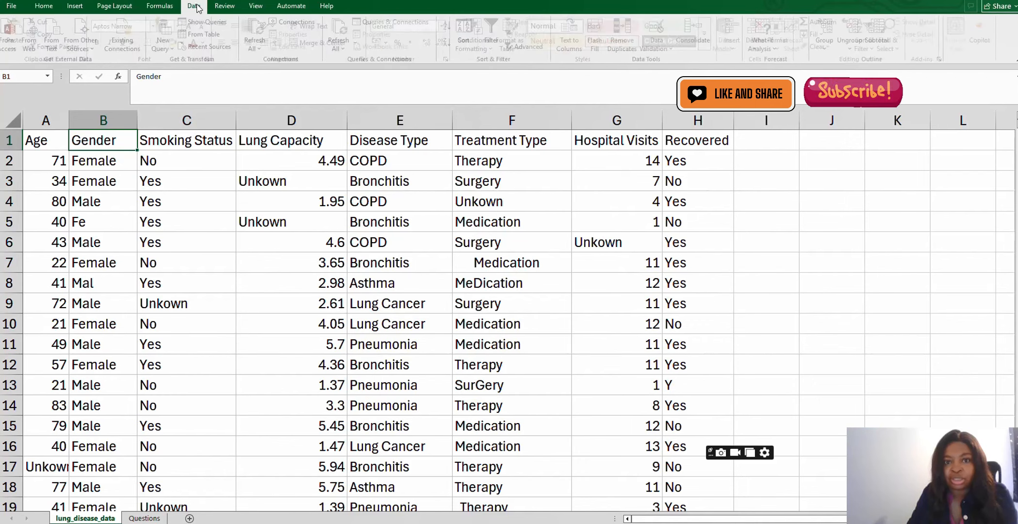
left_click(498, 31)
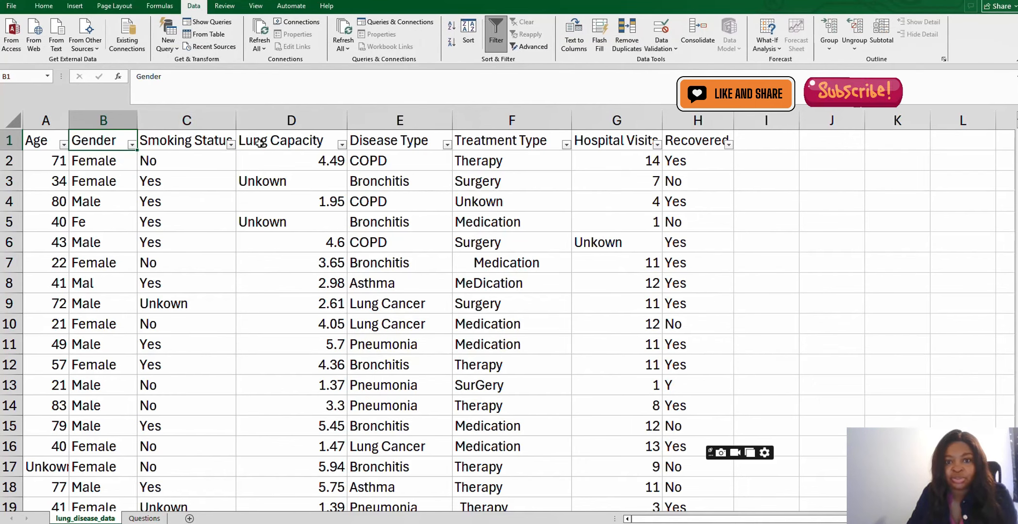
left_click(448, 145)
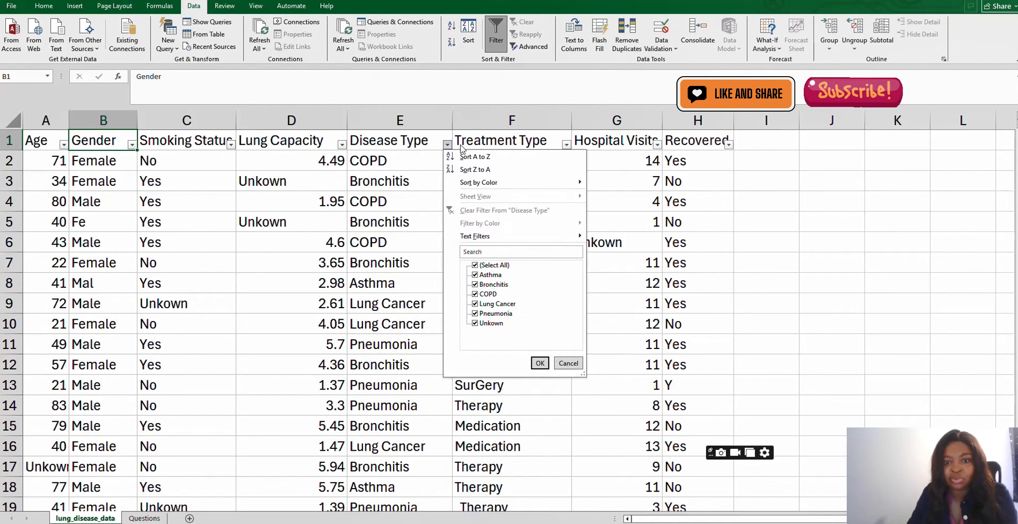
left_click(566, 146)
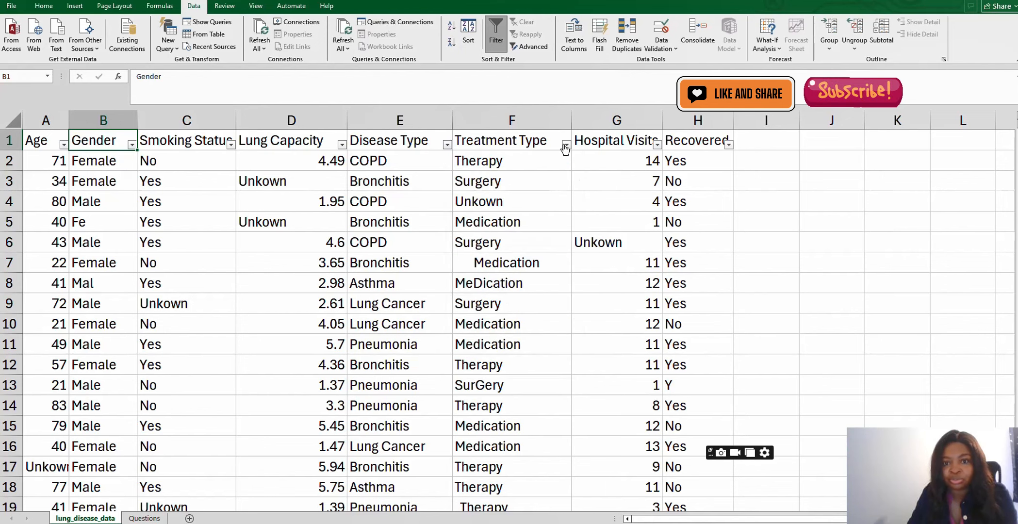
left_click(566, 146)
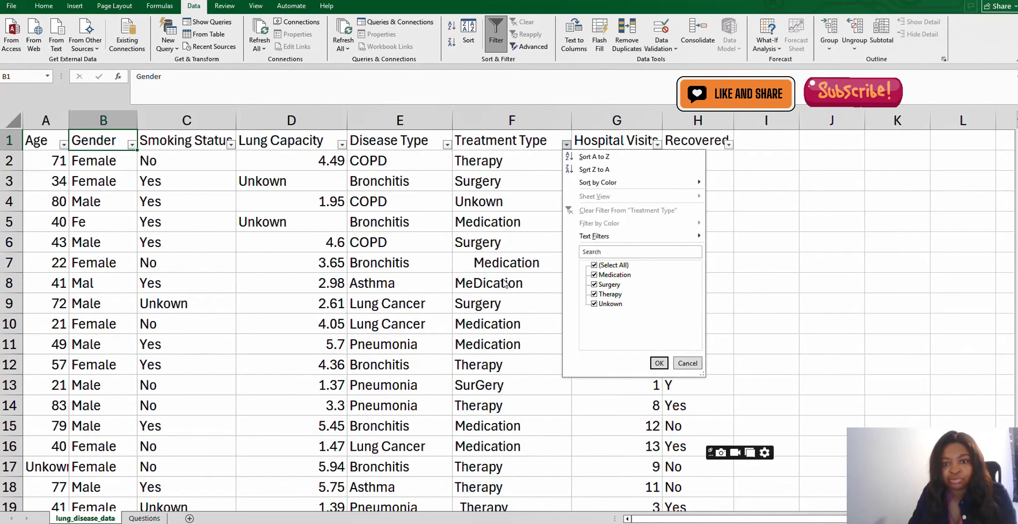
left_click(525, 160)
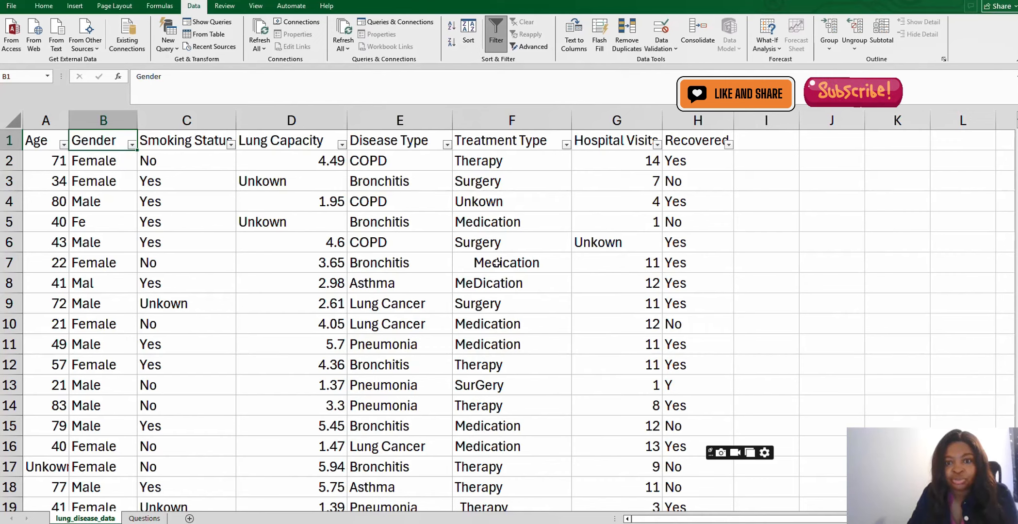
left_click(469, 263)
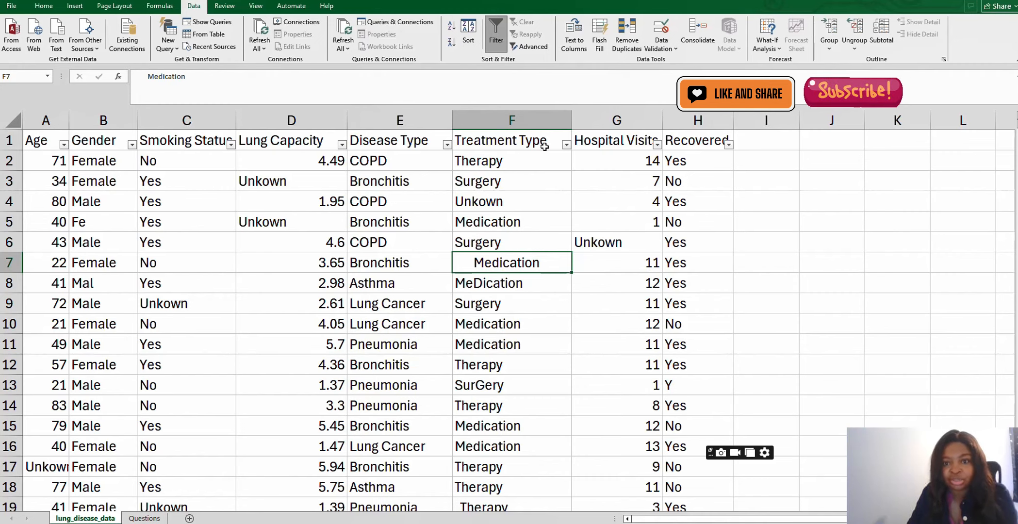
- Insert a new column before Hospital Visits and copy the Treatment Type header into it
left_click(623, 116)
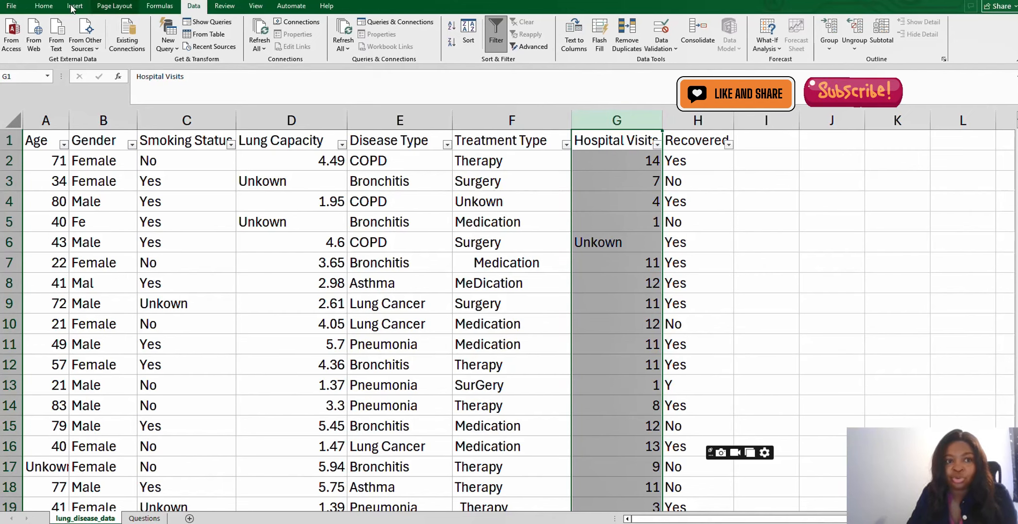
left_click(50, 9)
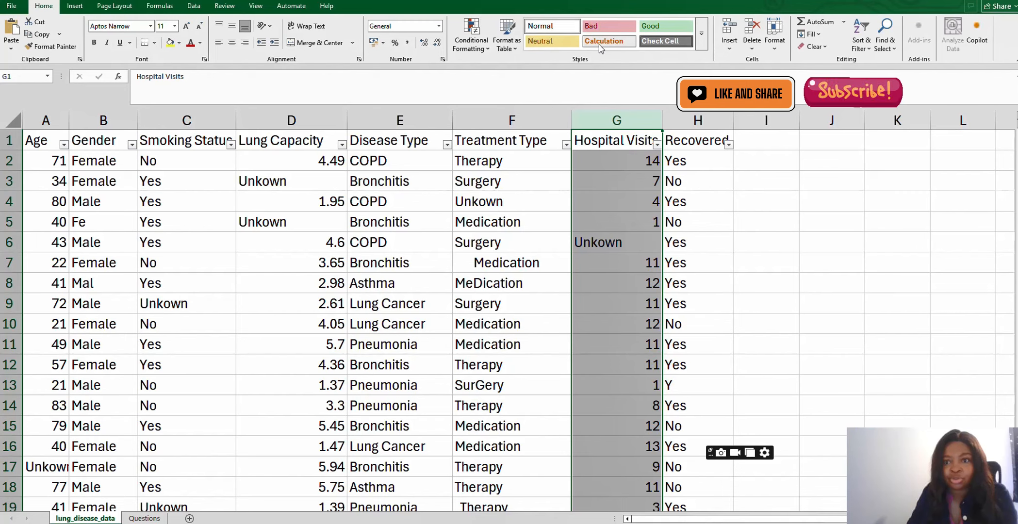
left_click(729, 29)
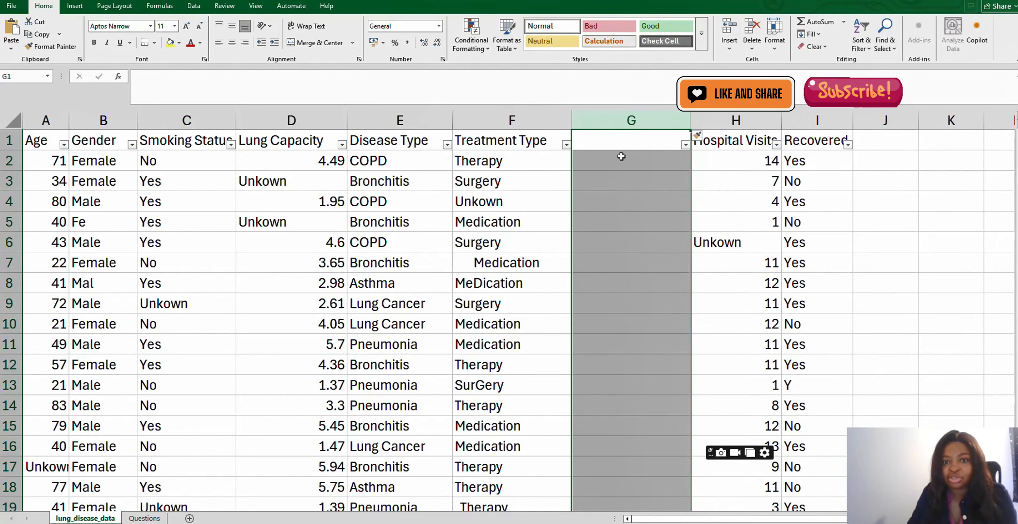
left_click(511, 141)
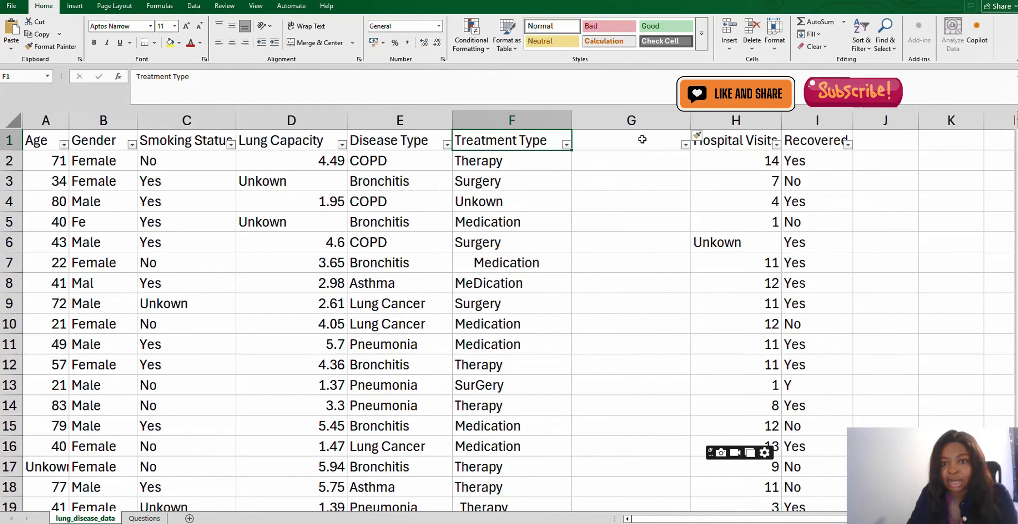
right_click(529, 141)
left_click(574, 179)
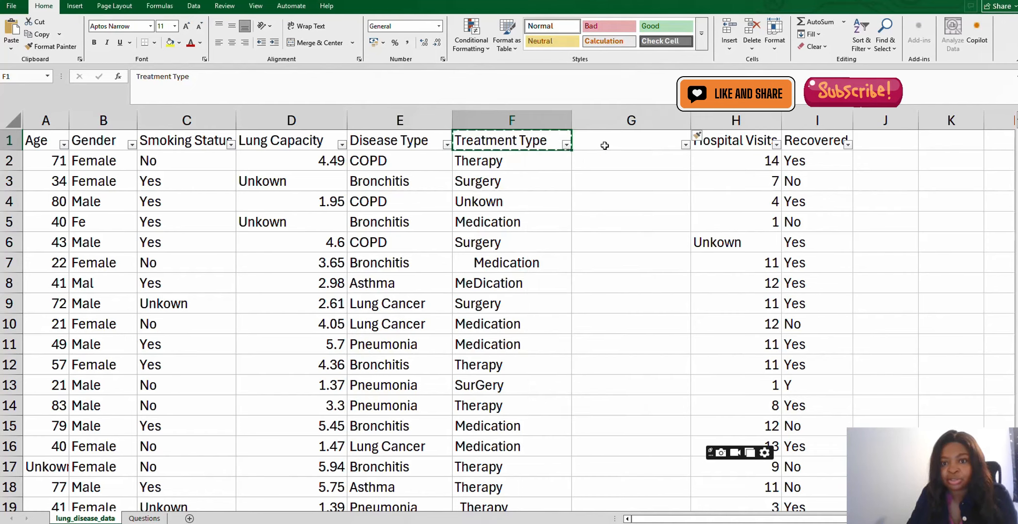
left_click(605, 142)
right_click(608, 142)
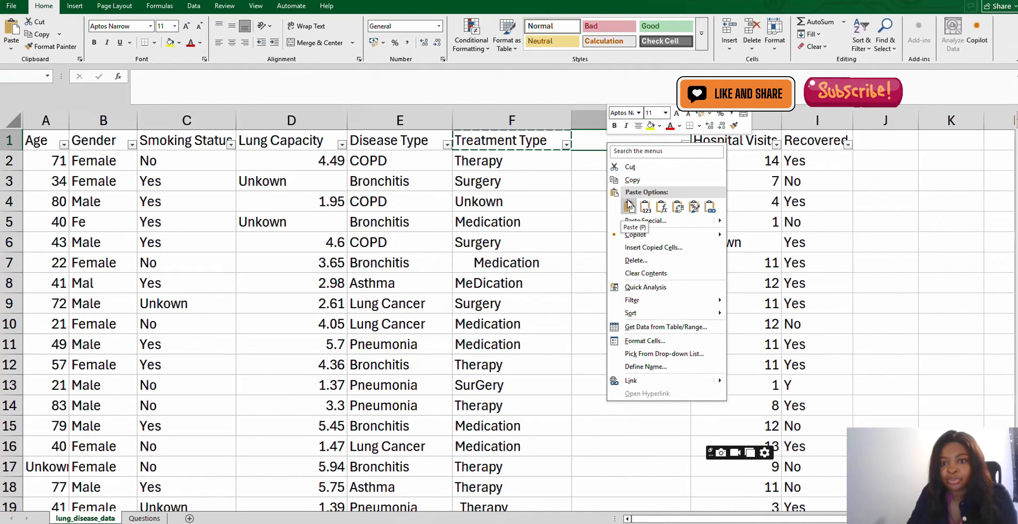
left_click(628, 206)
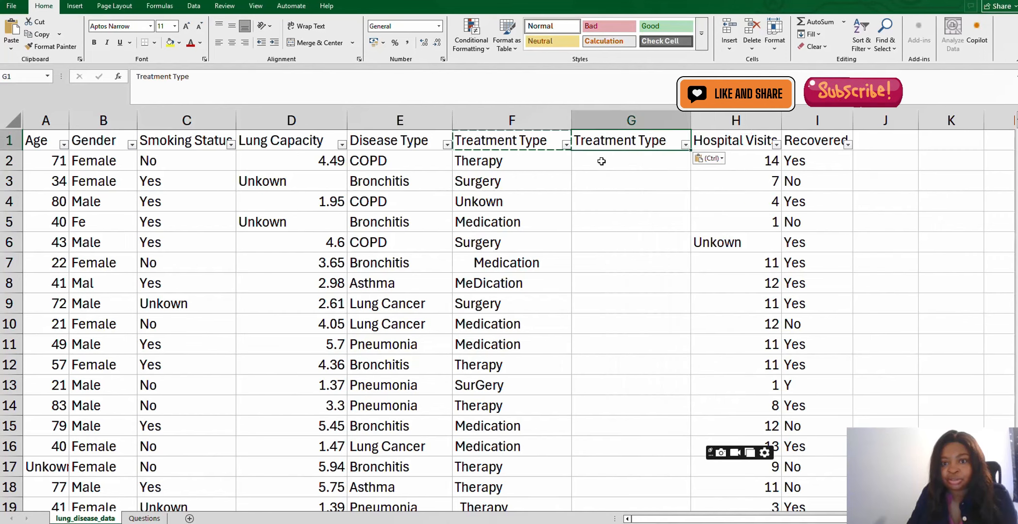
key("Escape")
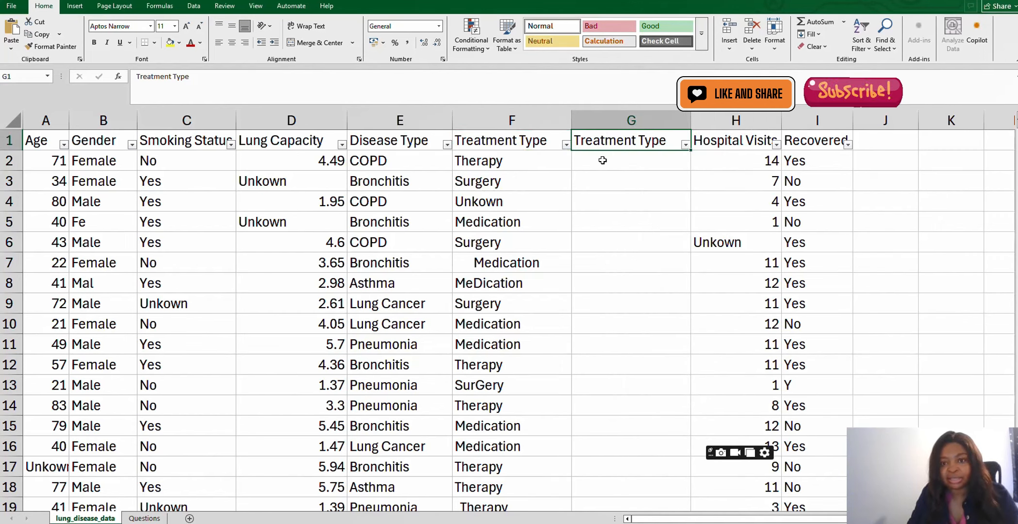
- Enter =TRIM(F2) in the new column's first data cell and fill it down to row 8
left_click(602, 161)
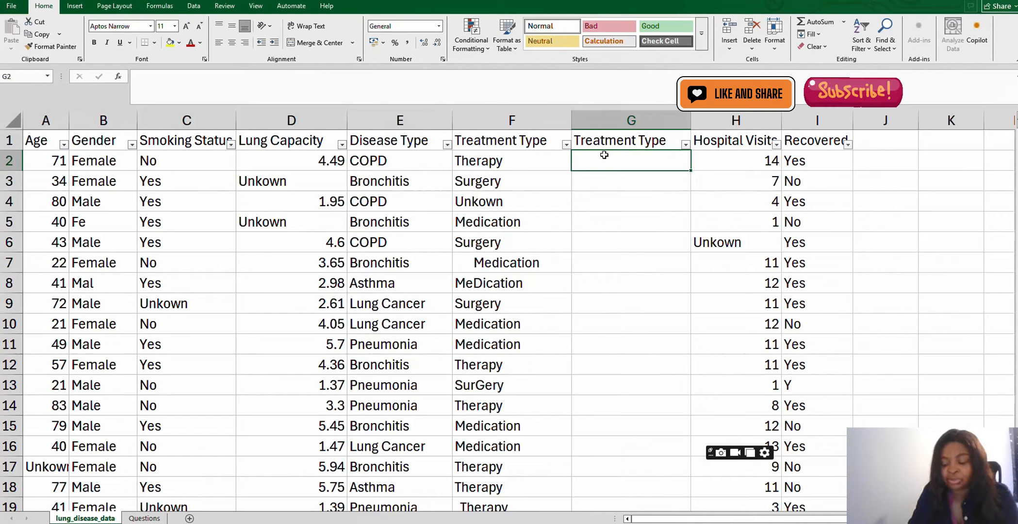
type("=")
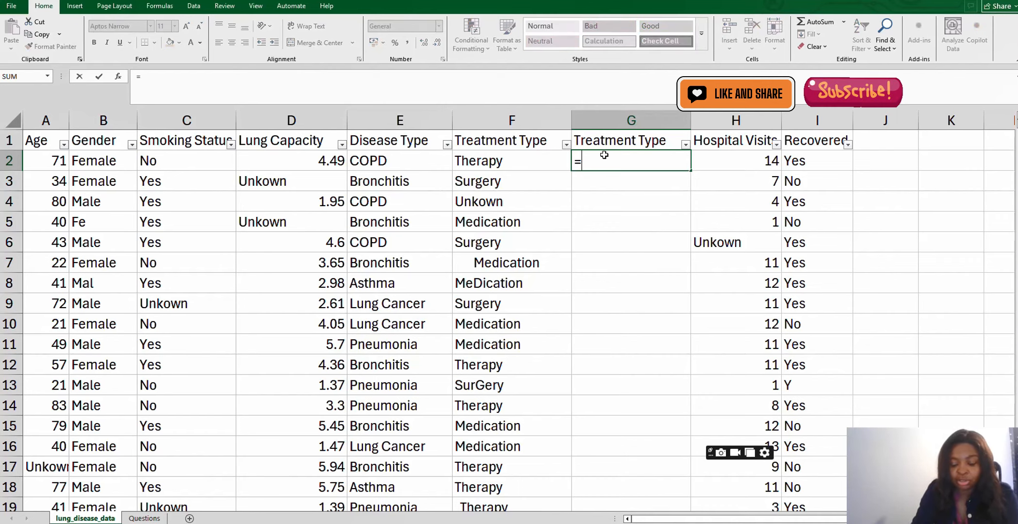
type("tri")
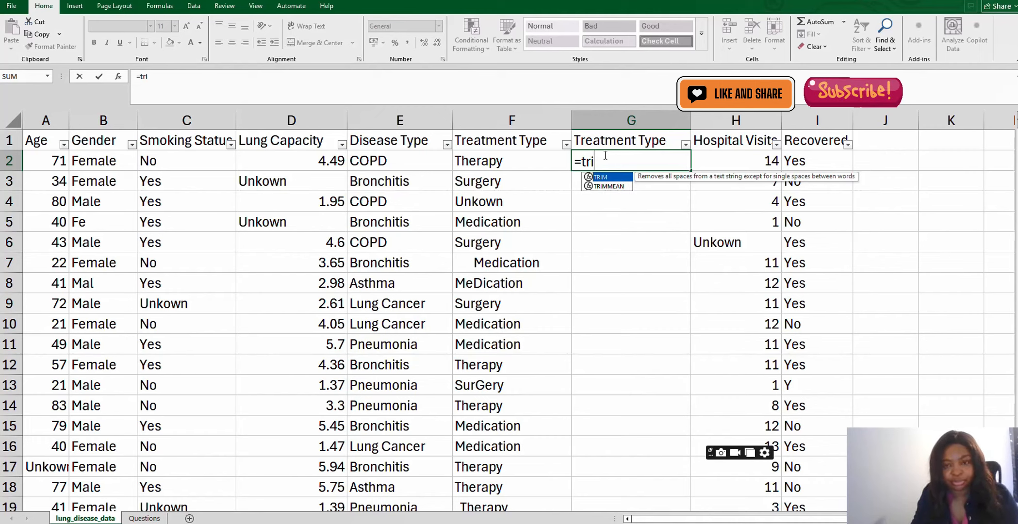
key("Tab")
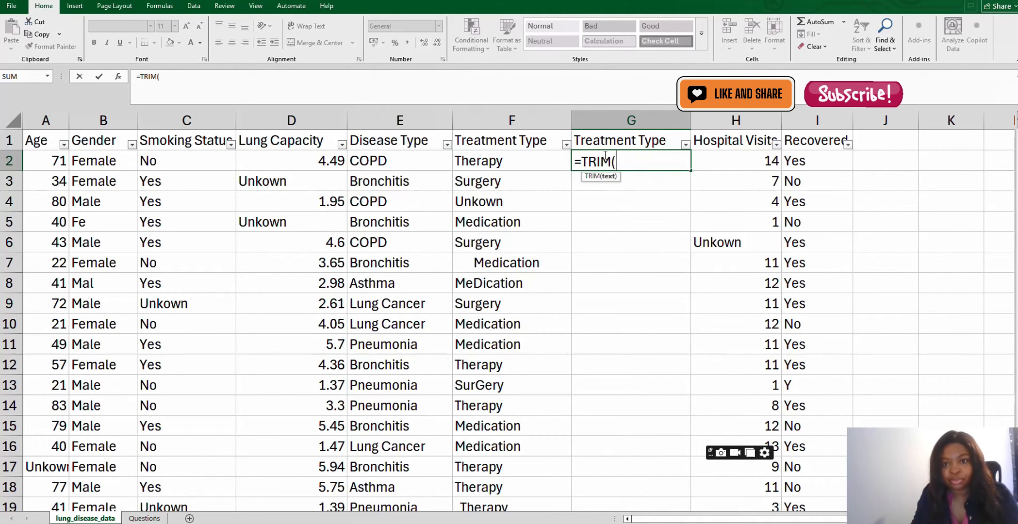
left_click(508, 161)
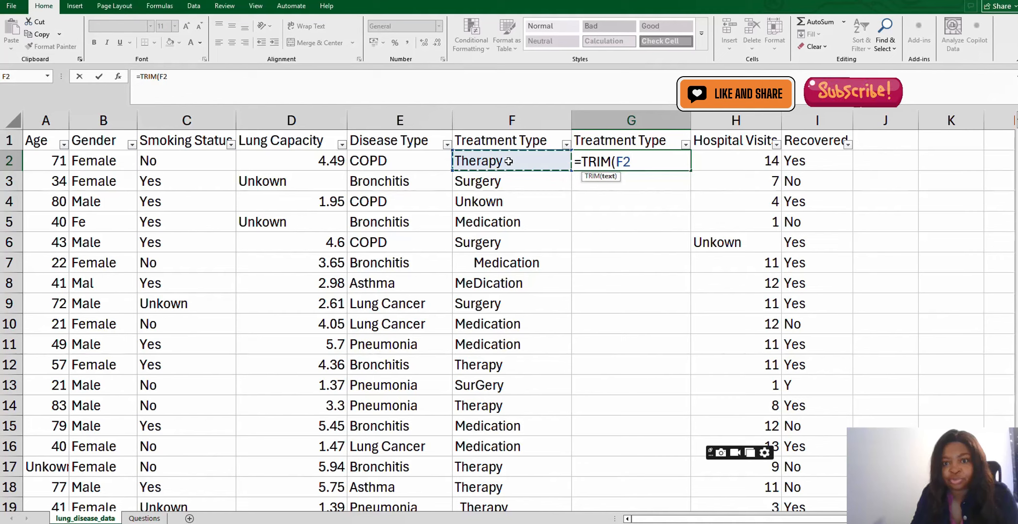
type(")")
key("Return")
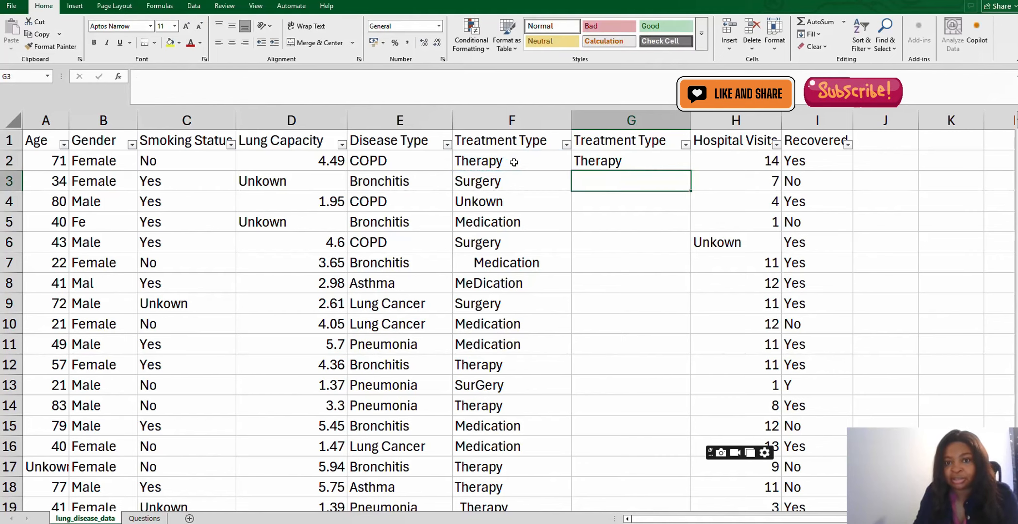
left_click(637, 161)
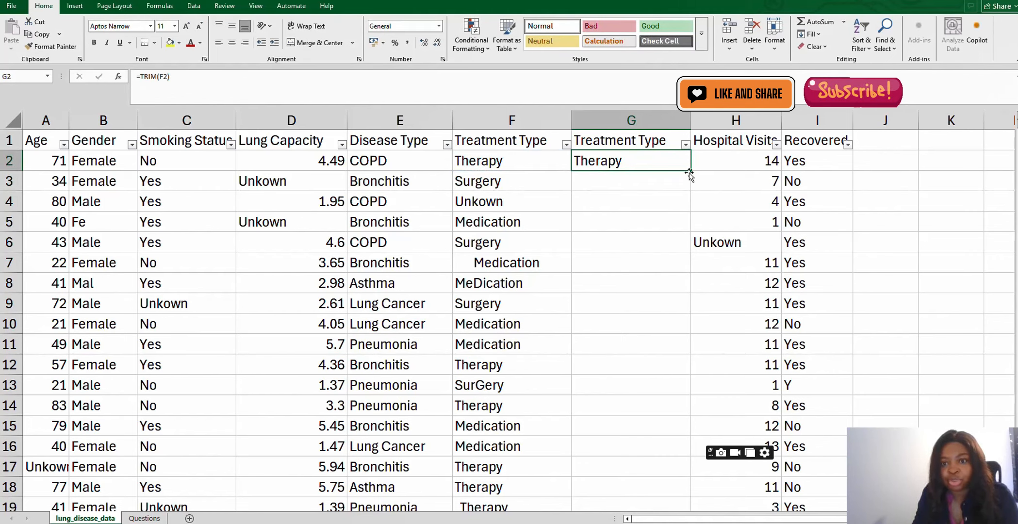
left_click_drag(685, 185, 672, 289)
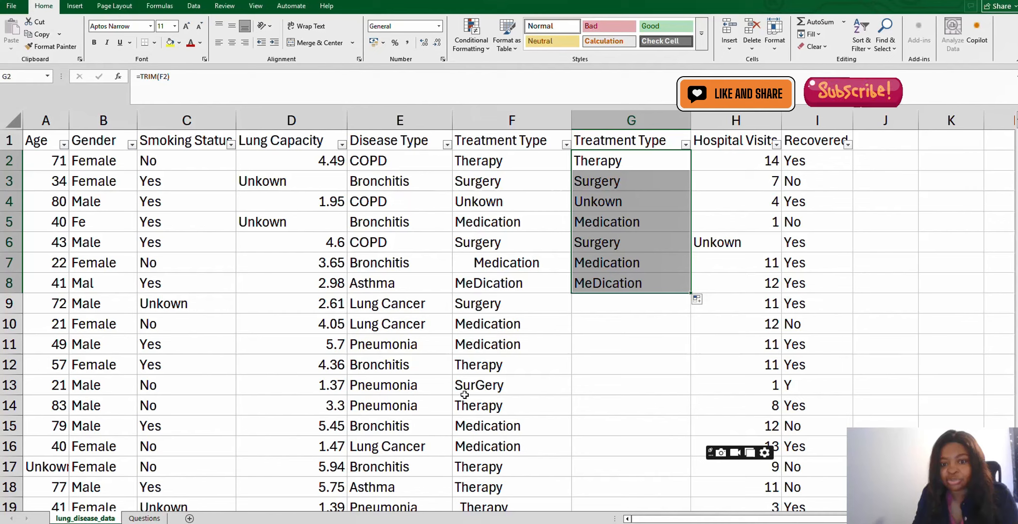
left_click_drag(690, 293, 672, 384)
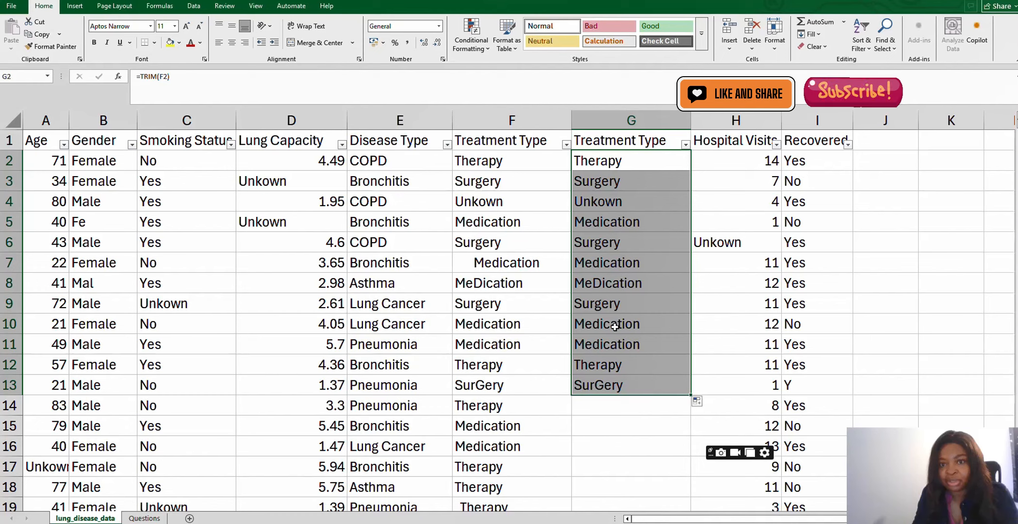
left_click(608, 165)
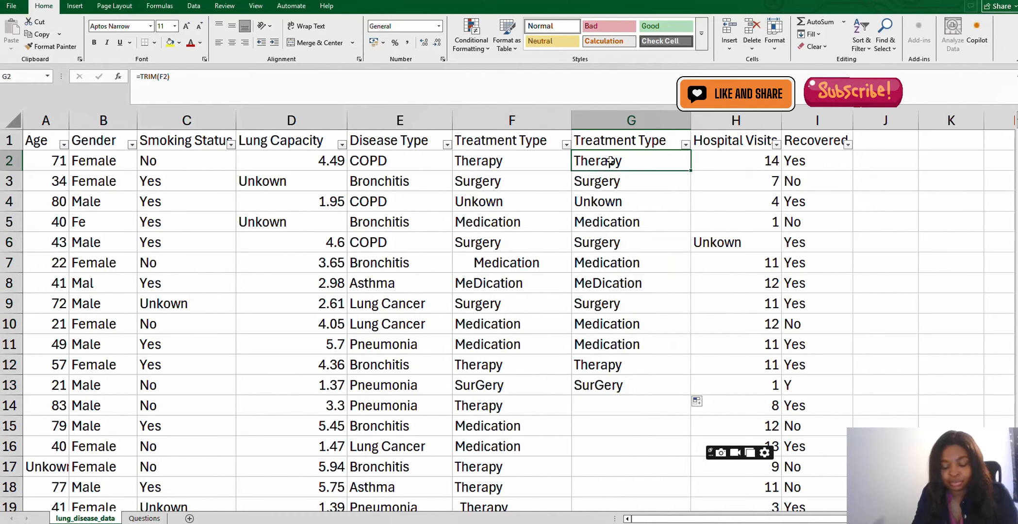
key("ctrl+z")
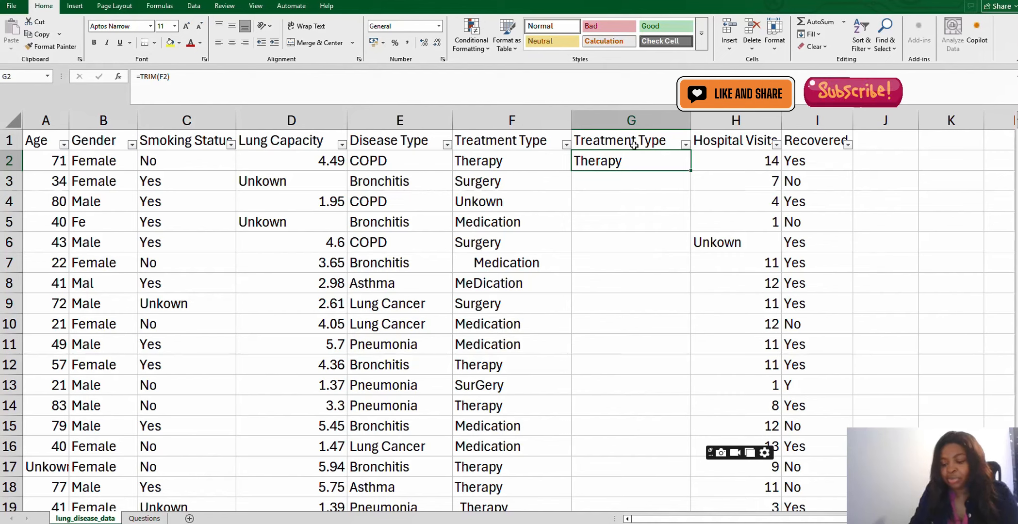
- Try entering =PROPER(F2) in the new column's first data cell and filling it down to row 9
type("=")
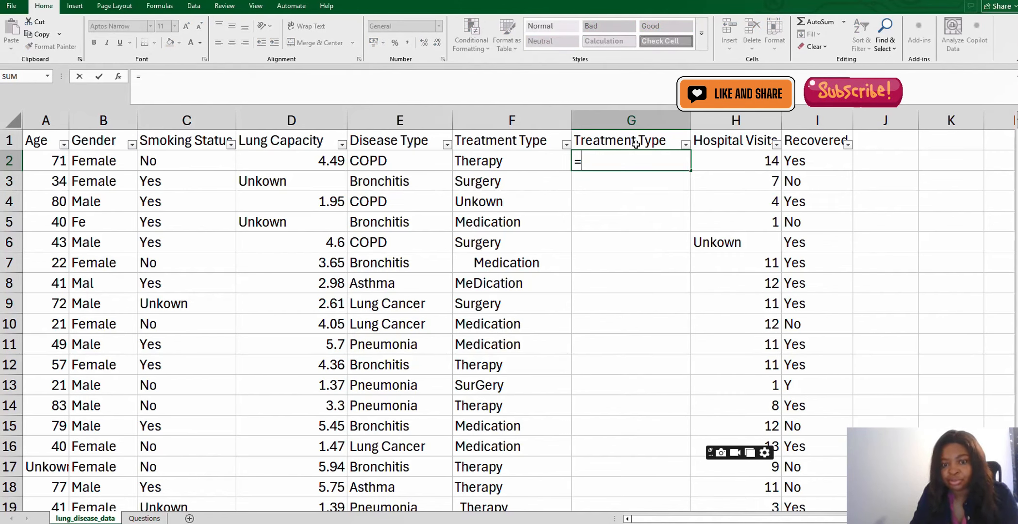
type("pr")
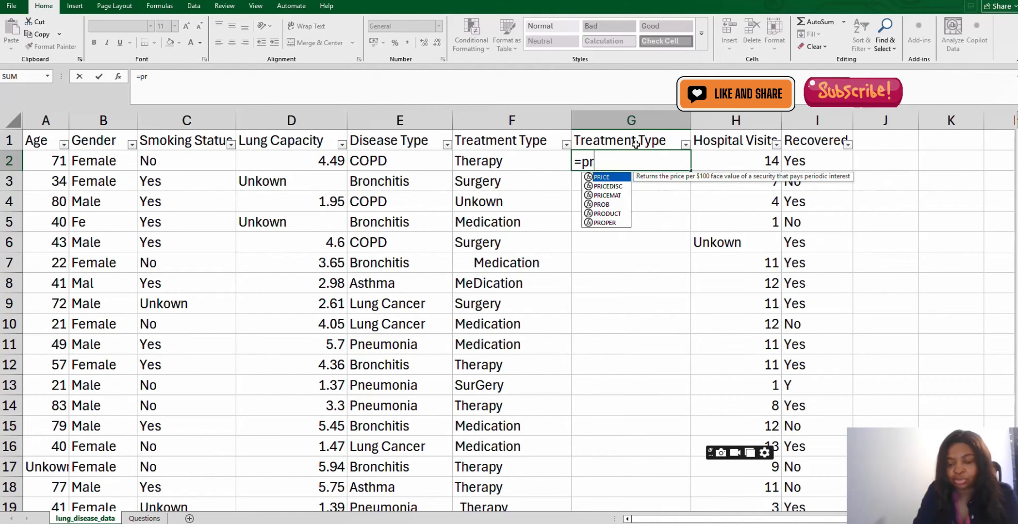
type("o")
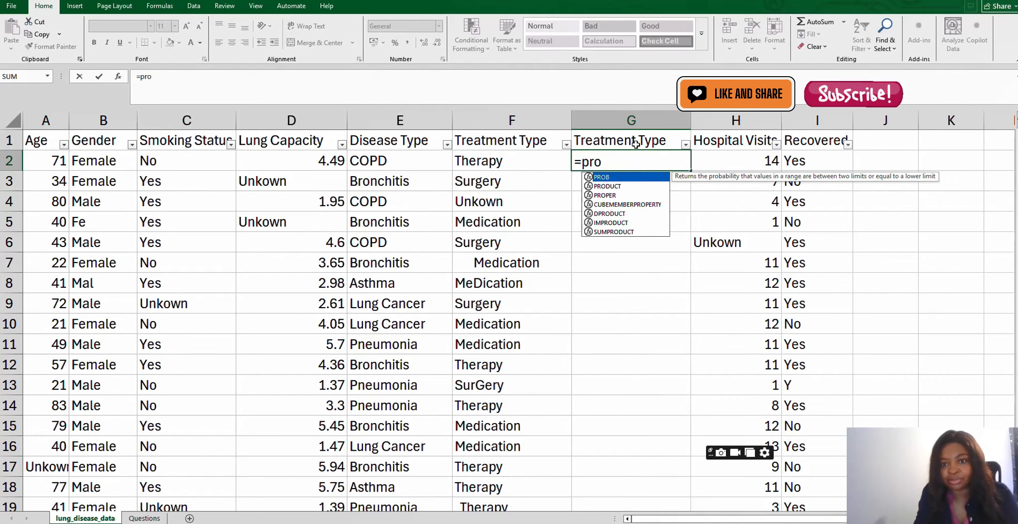
double_click(605, 196)
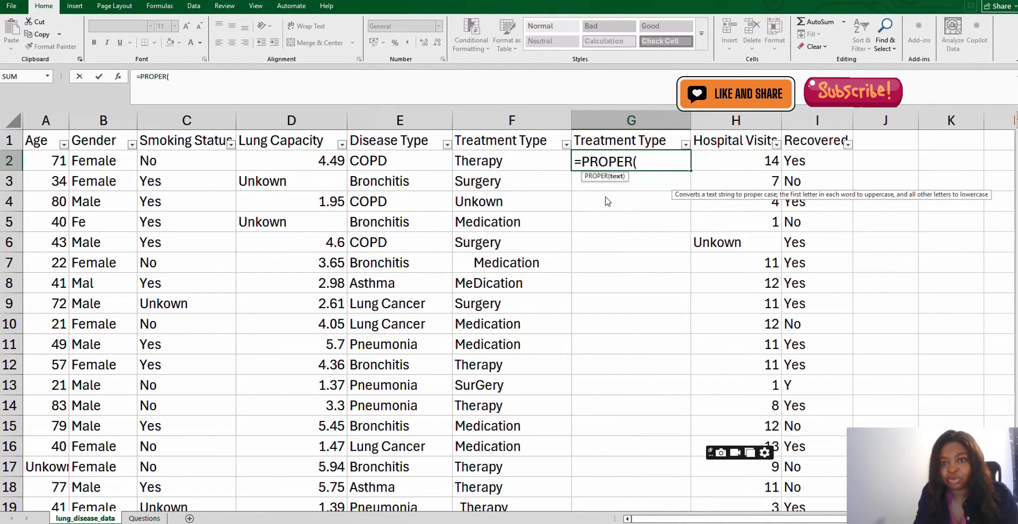
left_click(522, 164)
key("Return")
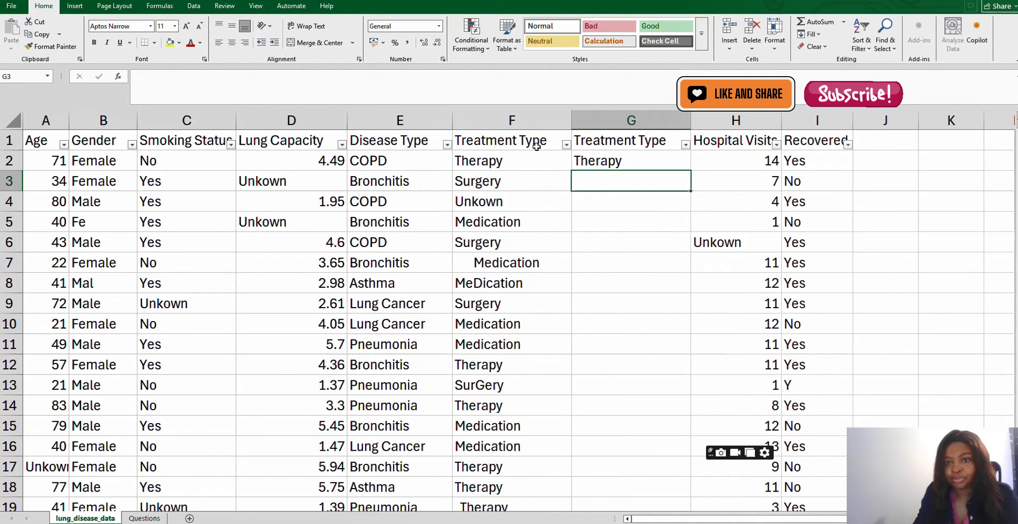
left_click(653, 159)
left_click_drag(691, 179, 691, 313)
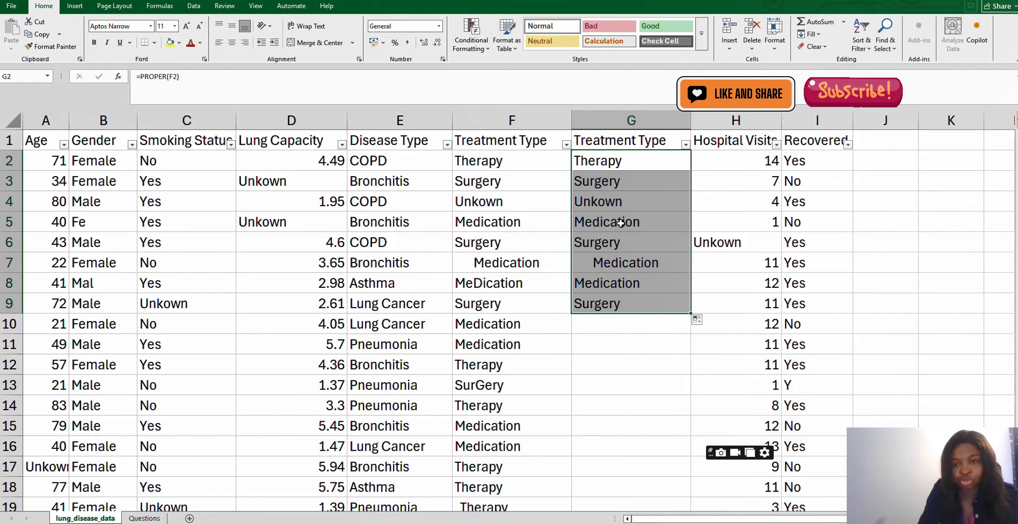
key("ctrl+z")
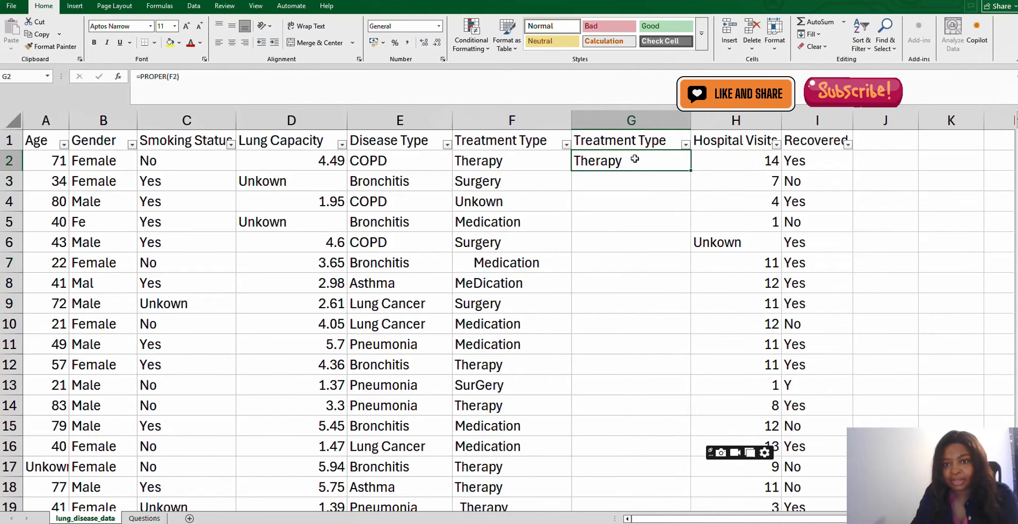
- Enter =TRIM(PROPER(F2)) in the new Treatment Type column's first data cell, accepting the closing-parenthesis correction
type("=")
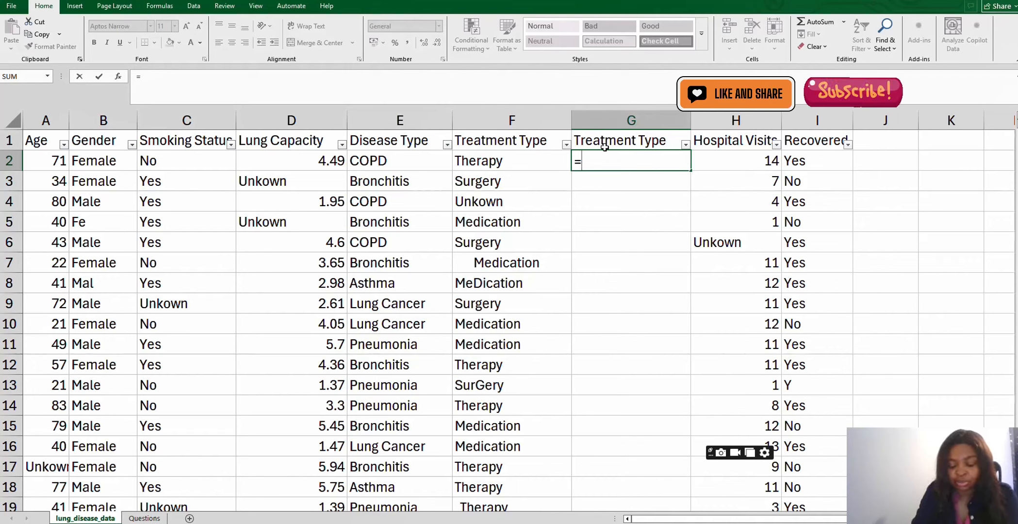
type("tr")
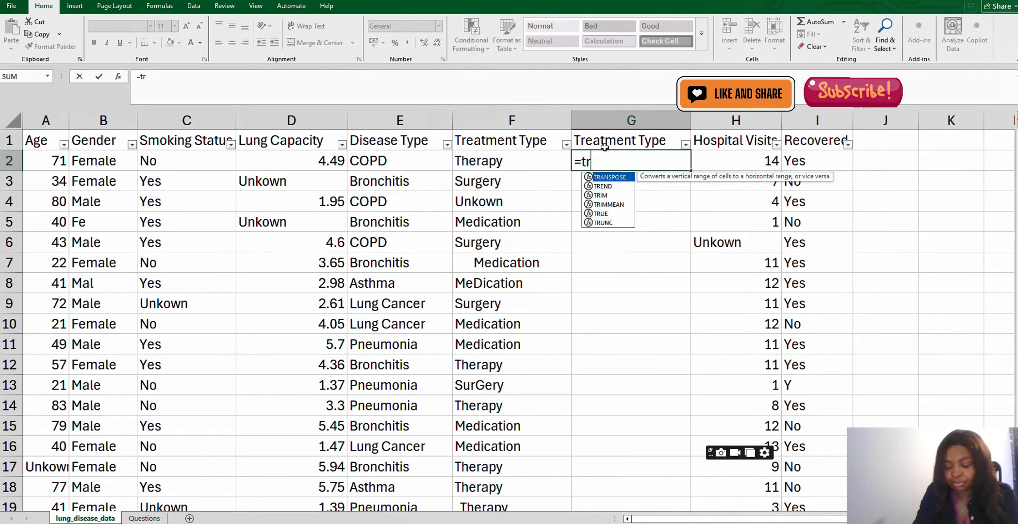
type("im")
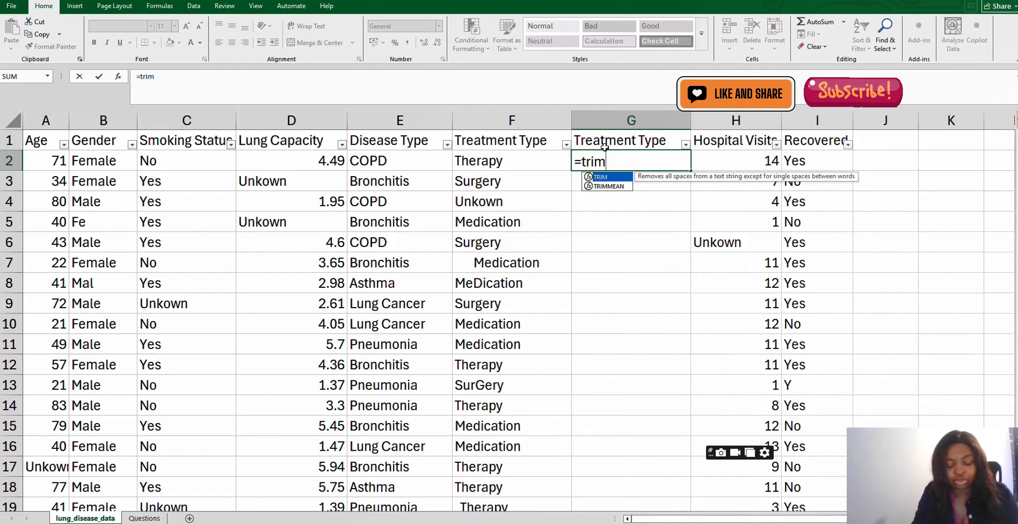
key("Tab")
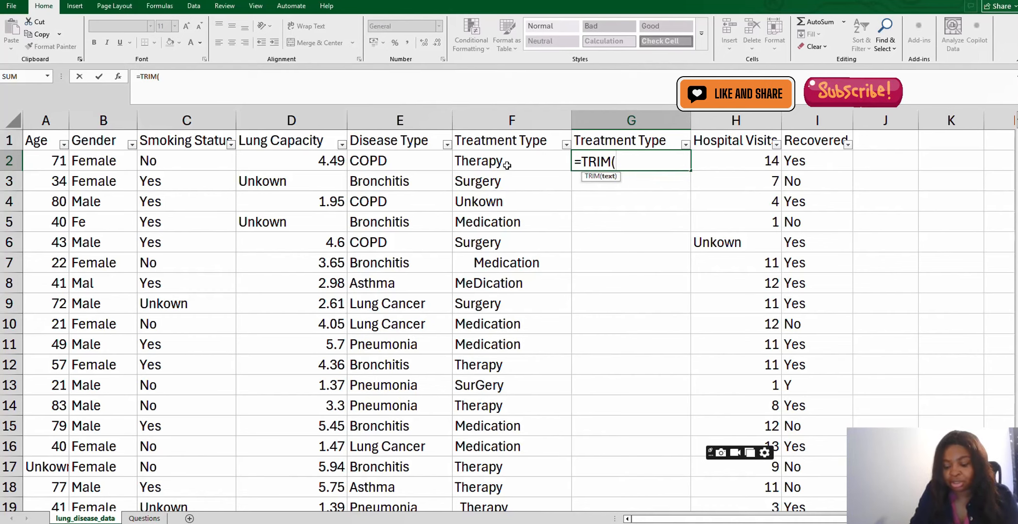
type("pro")
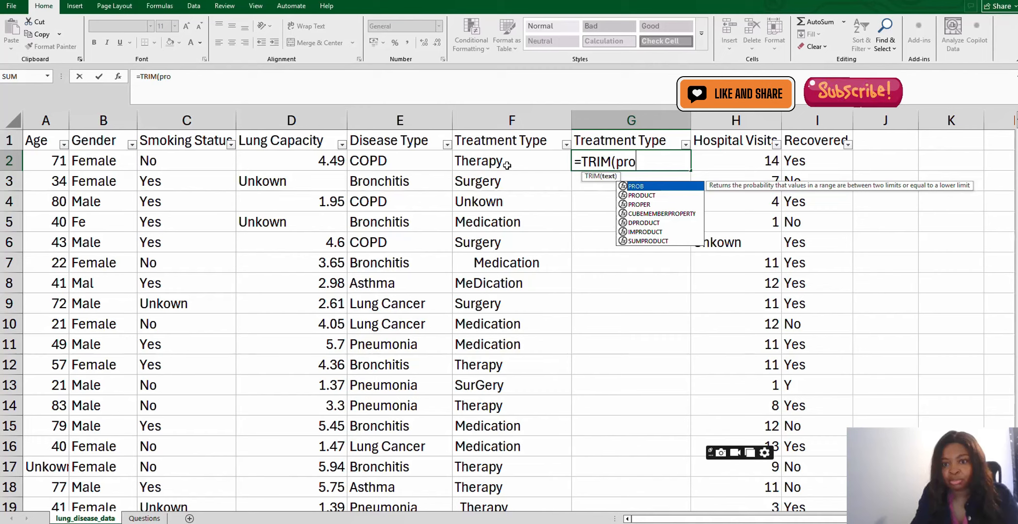
double_click(635, 206)
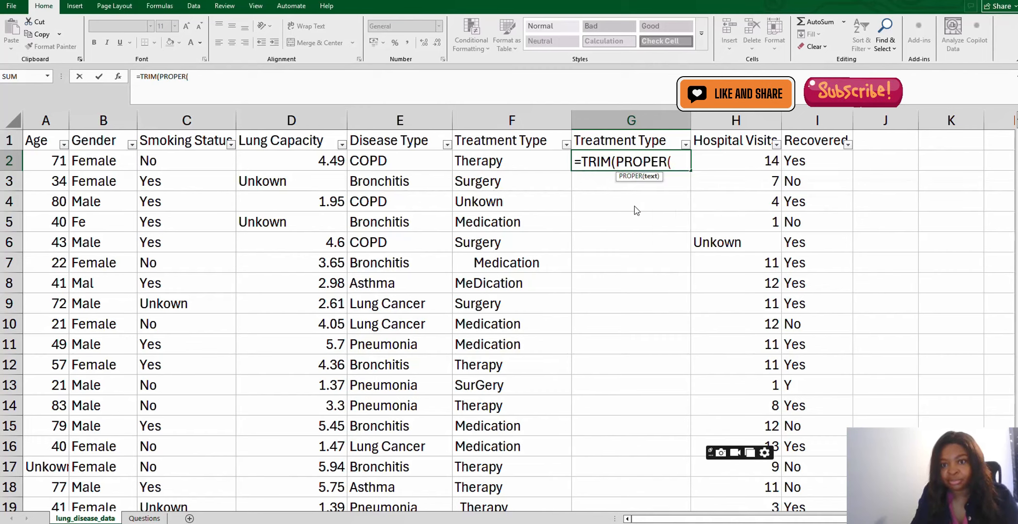
left_click(494, 164)
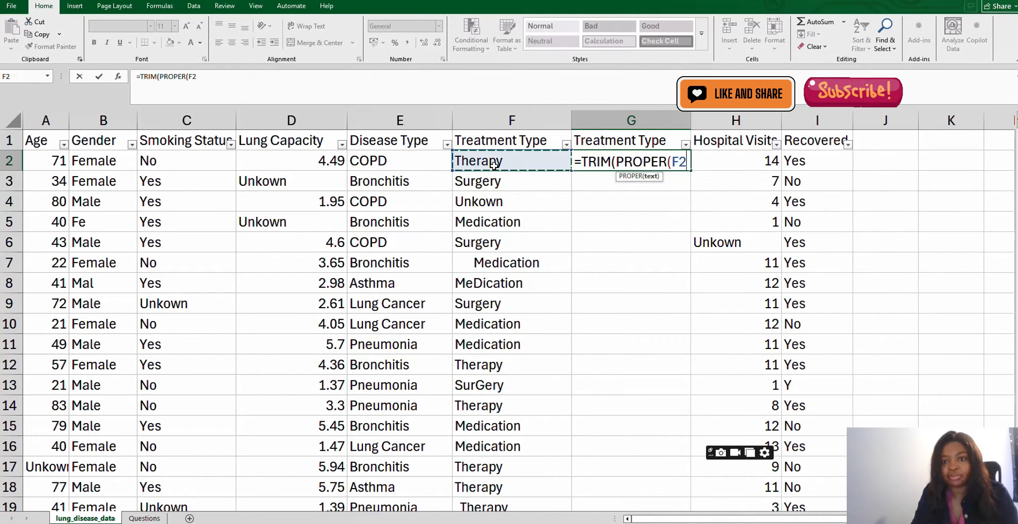
key("Return")
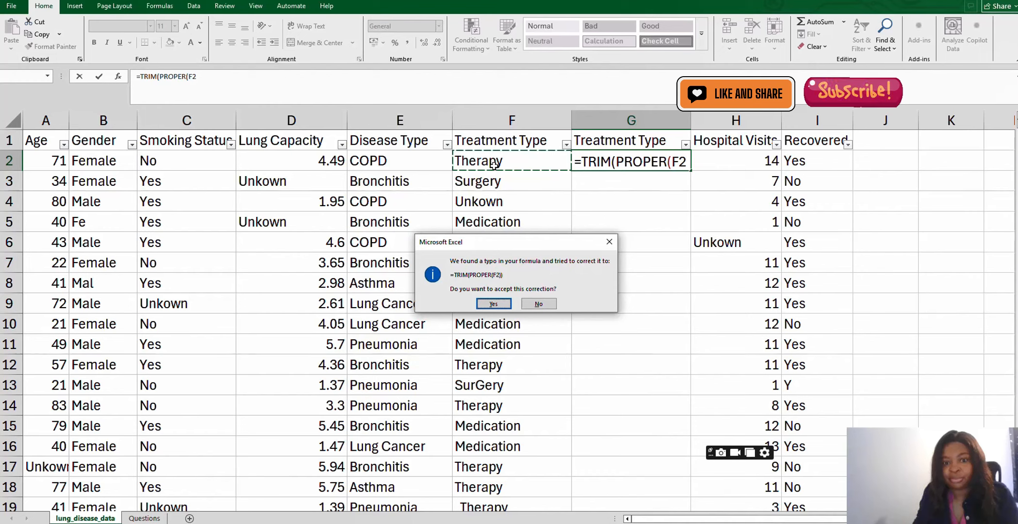
left_click(498, 306)
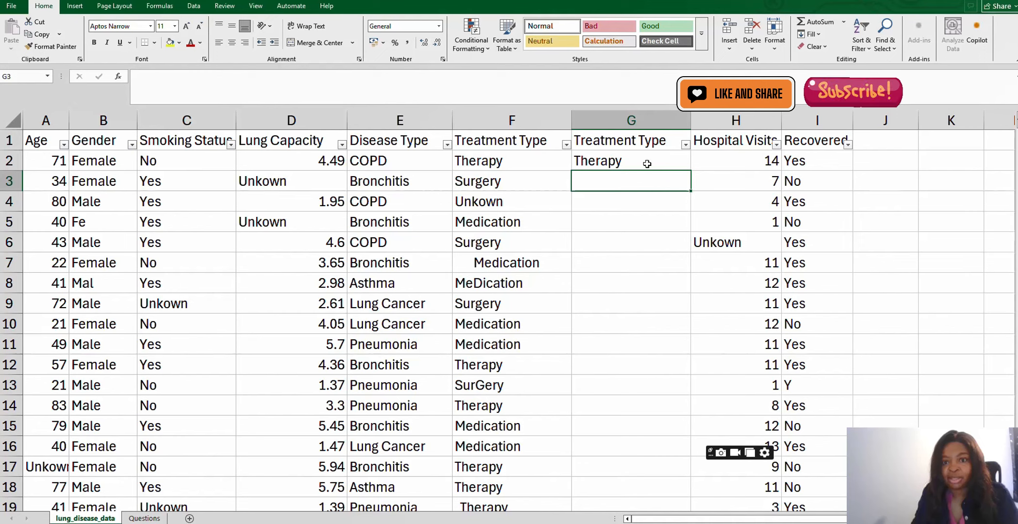
- Fill the TRIM(PROPER) formula down the entire new Treatment Type column
left_click(669, 167)
left_click_drag(689, 184, 673, 324)
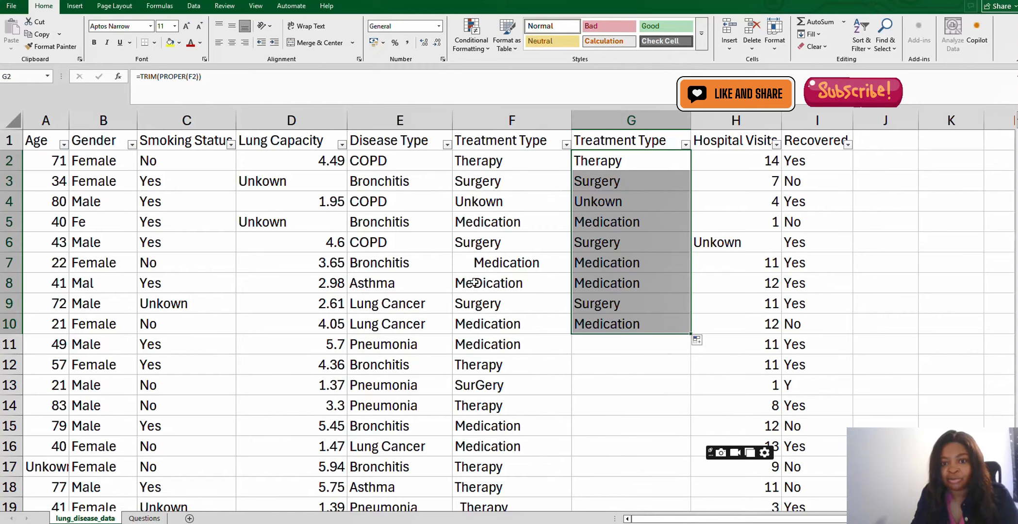
double_click(691, 334)
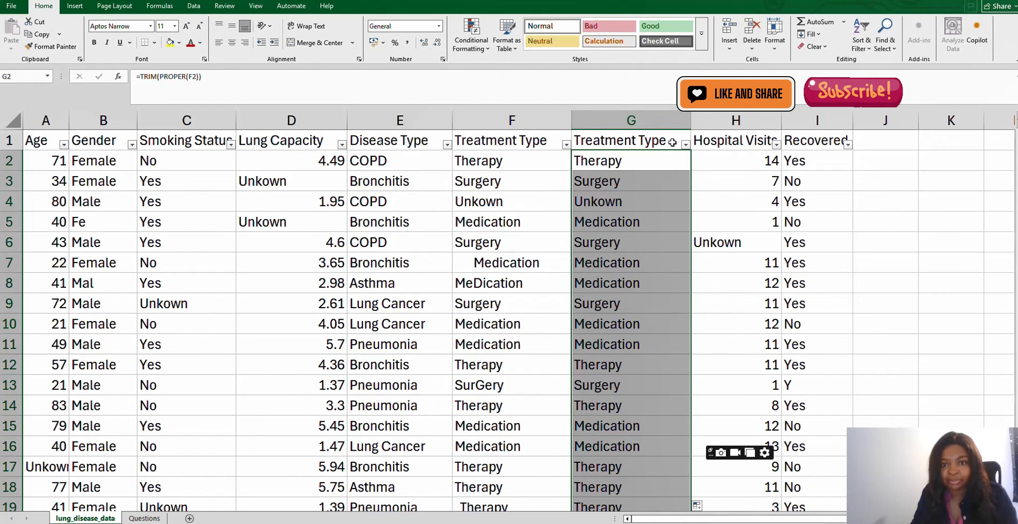
- Try deleting the original Treatment Type column, then undo the deletion
left_click(542, 118)
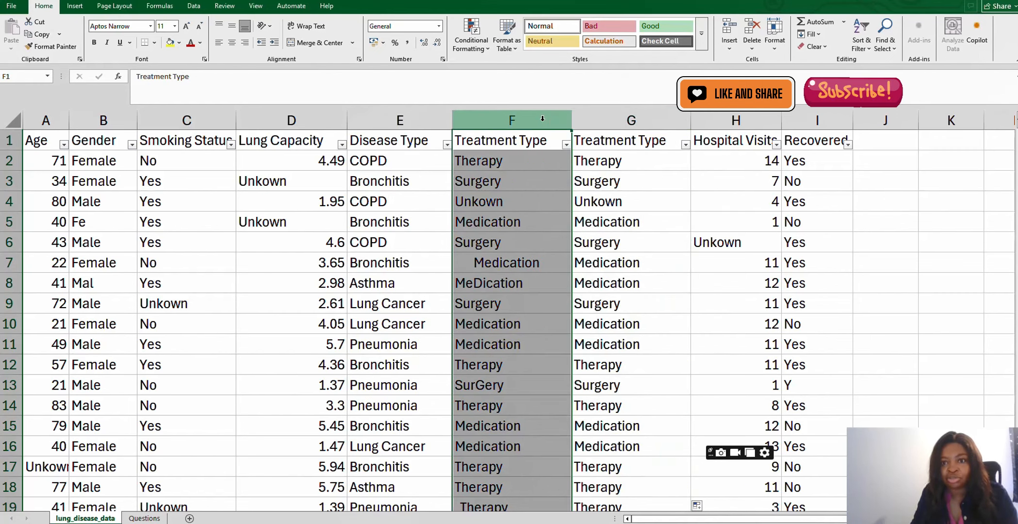
left_click(759, 30)
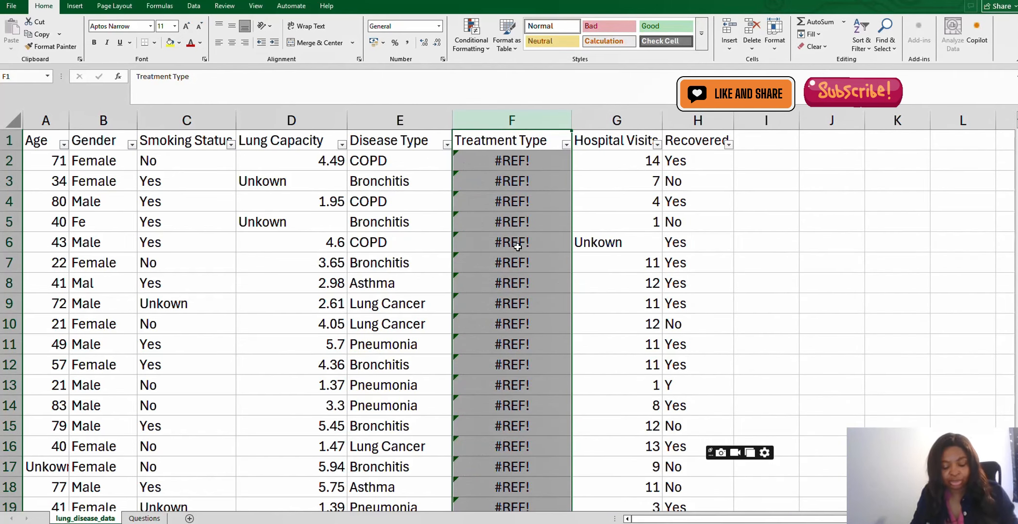
key("ctrl+z")
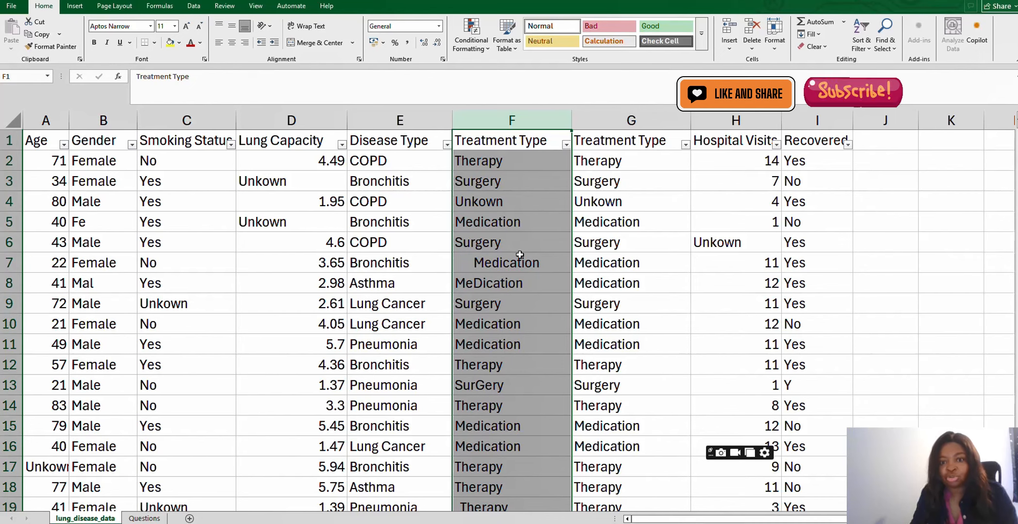
- Copy the new Treatment Type column and paste it back over itself as values only
left_click(637, 120)
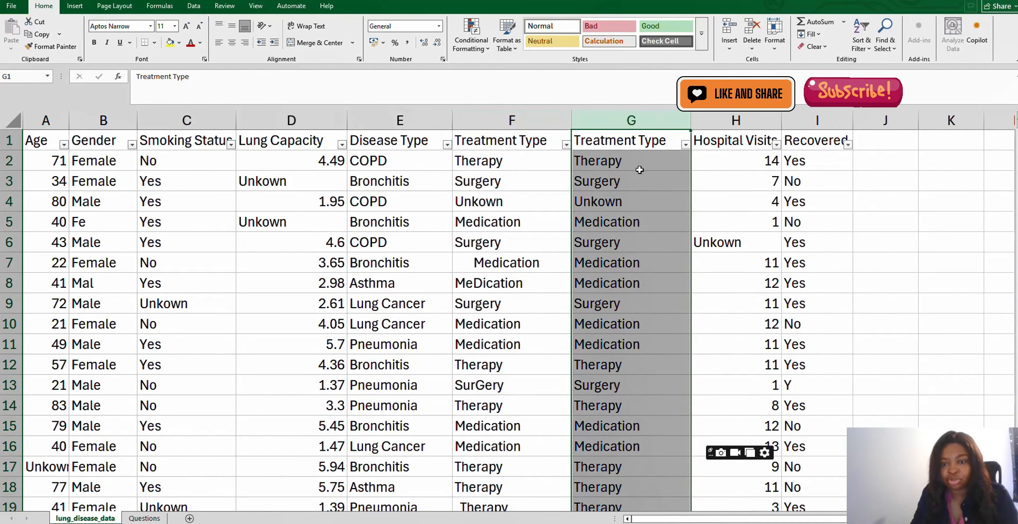
right_click(638, 119)
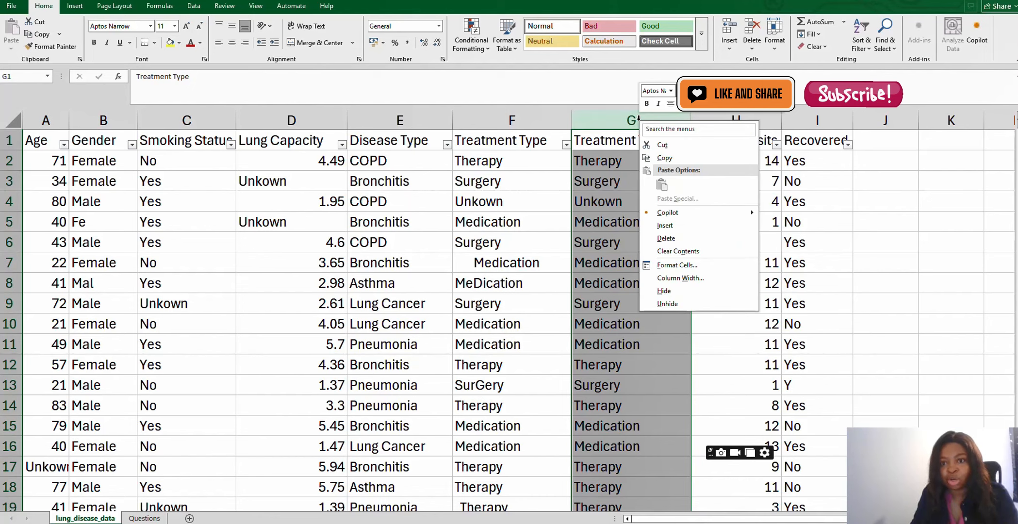
left_click(666, 158)
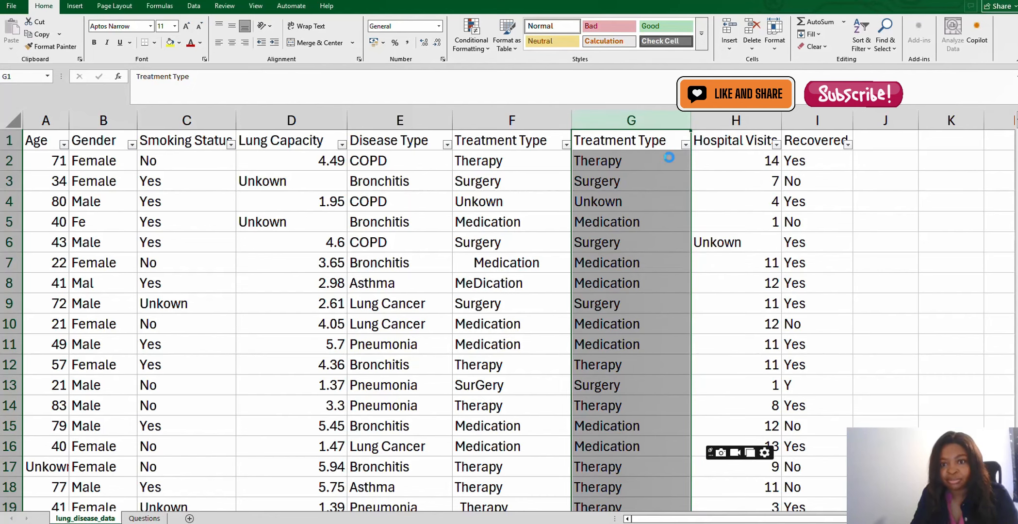
right_click(638, 121)
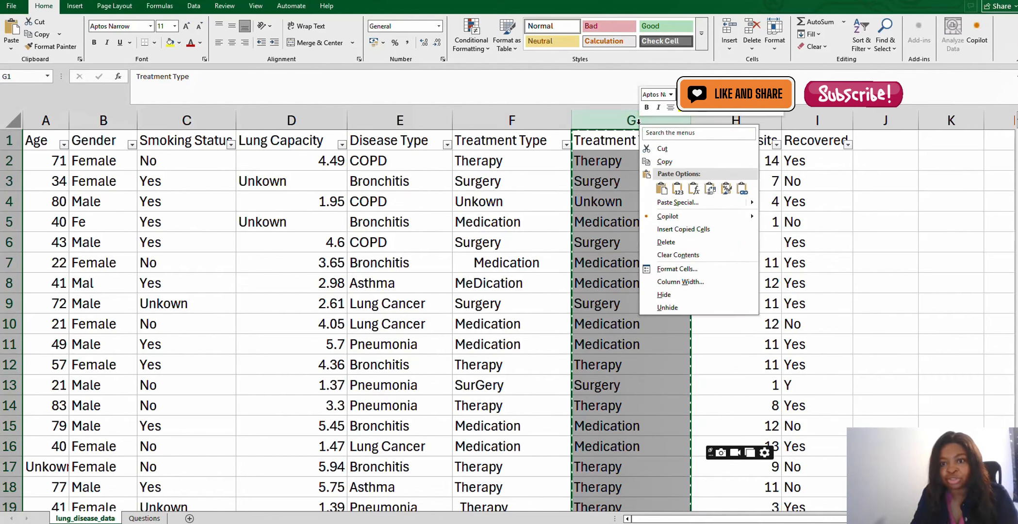
left_click(678, 190)
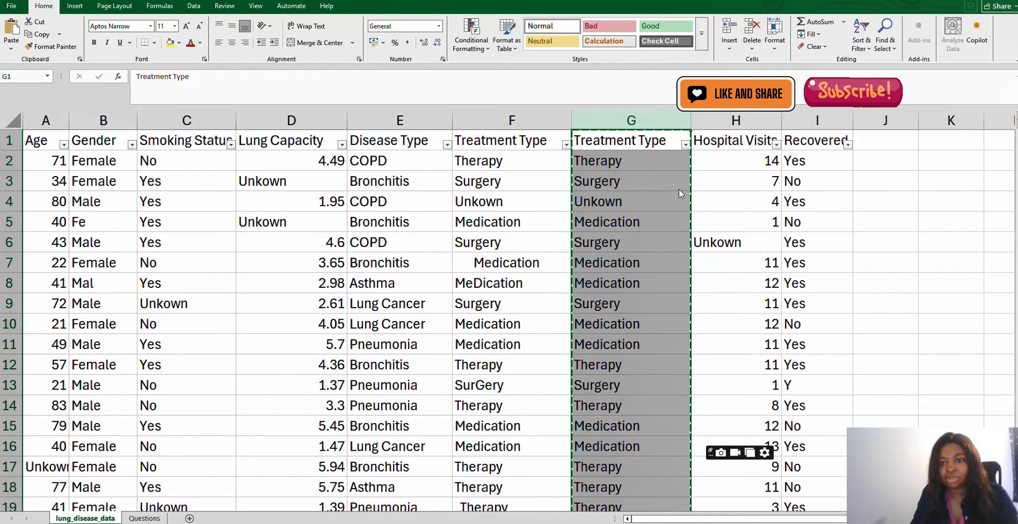
left_click(651, 162)
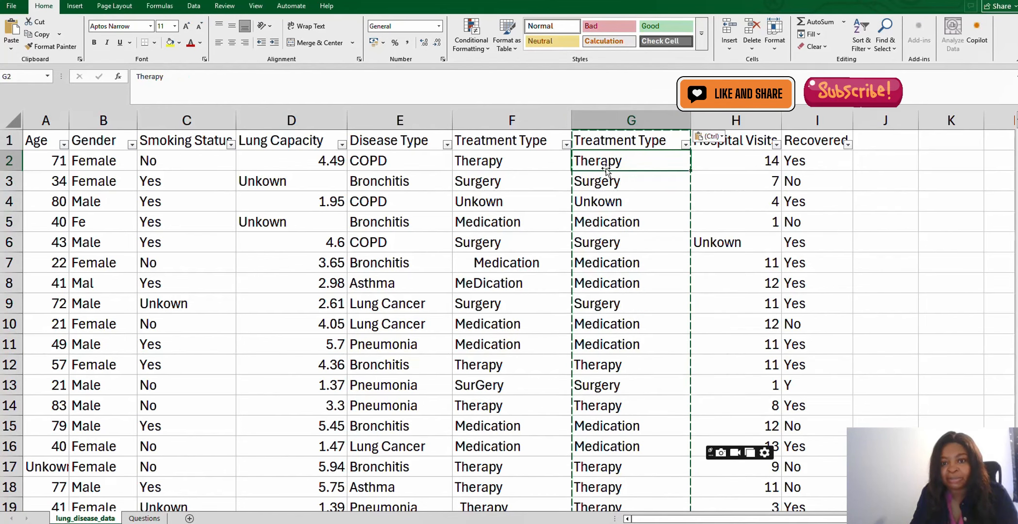
key("Escape")
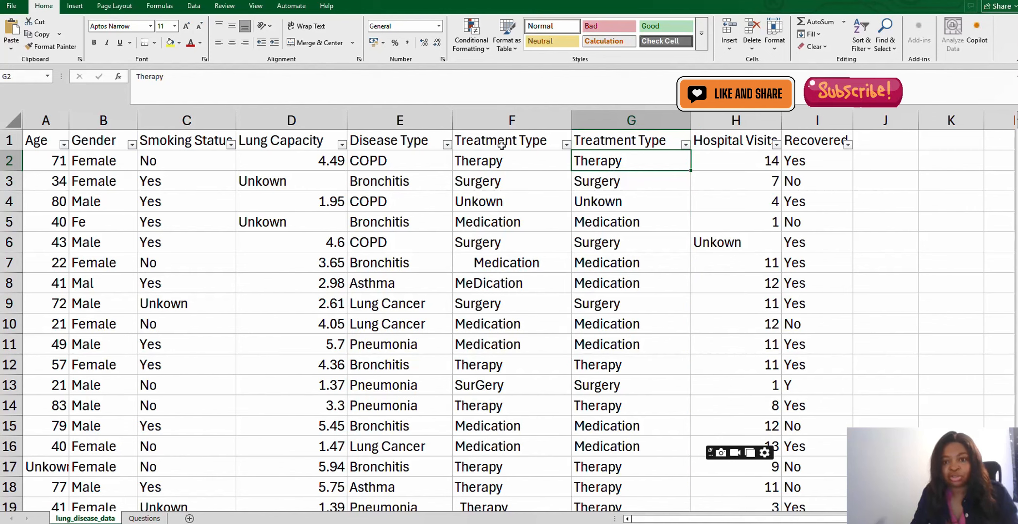
- Delete the original untrimmed Treatment Type column
left_click(512, 121)
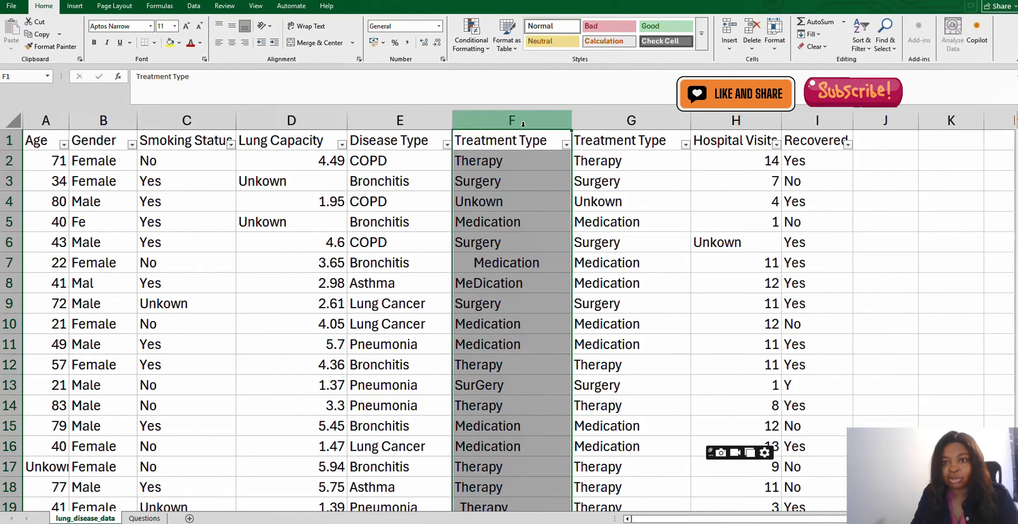
left_click(754, 32)
left_click(527, 170)
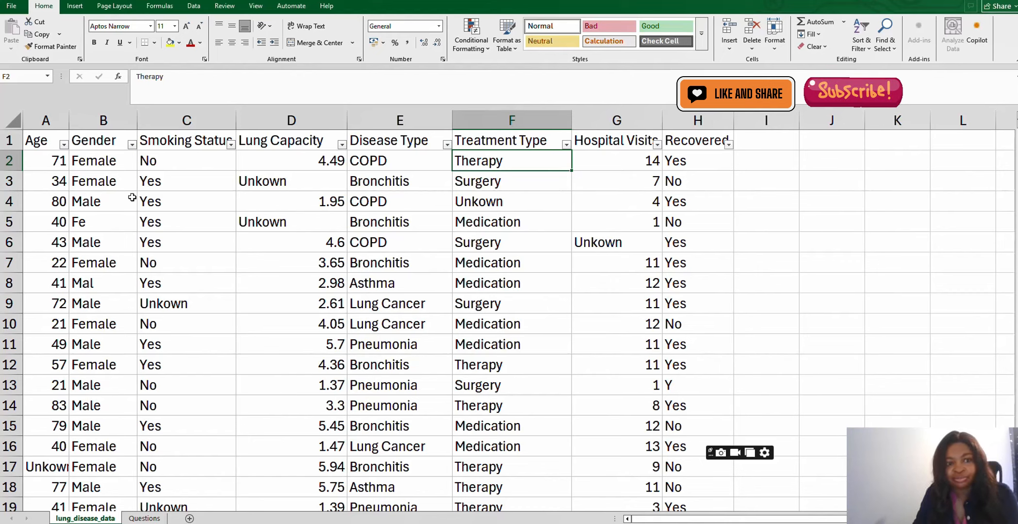
- Open and close the Age column's filter list
left_click(64, 149)
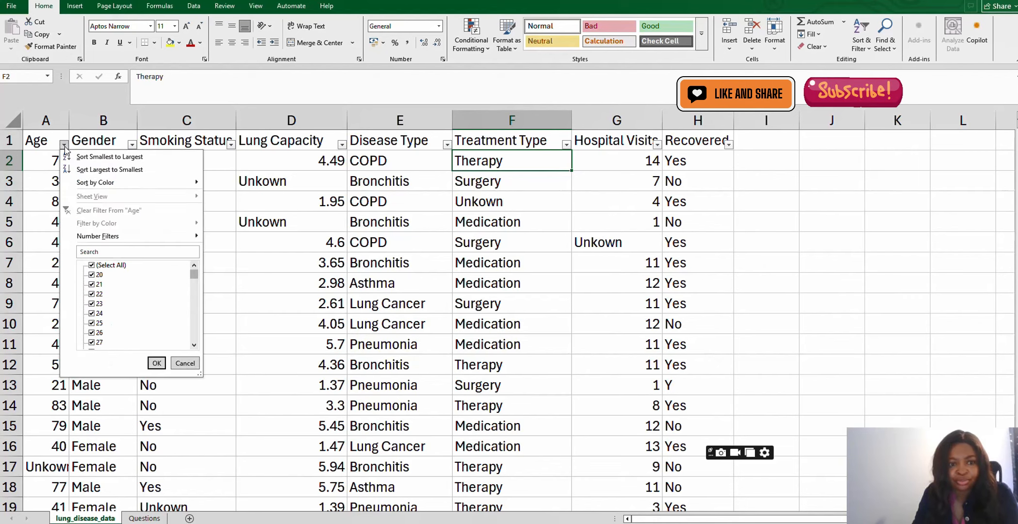
left_click(105, 112)
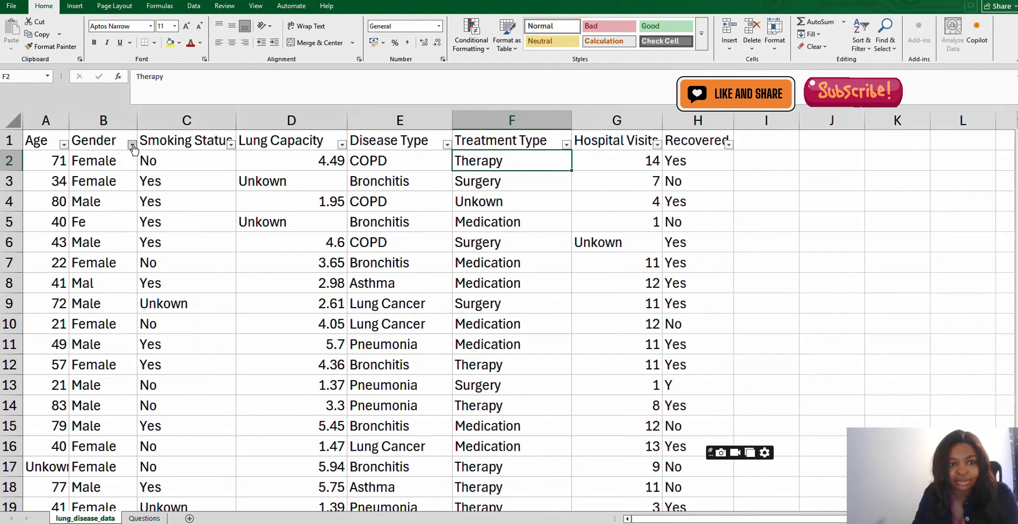
- Open the filter lists of the Gender, Smoking Status, Disease Type, Treatment Type and Recovered columns to check their values
left_click(132, 145)
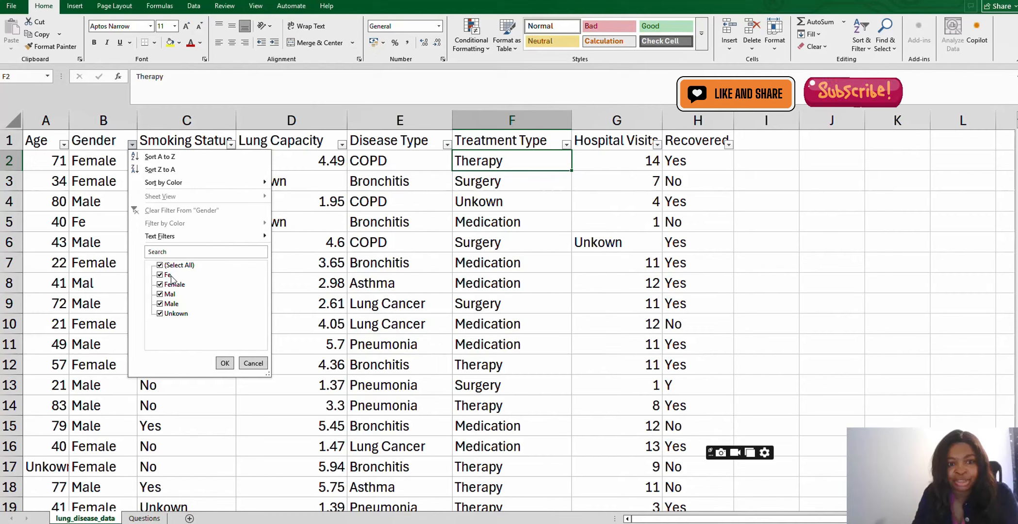
left_click(222, 116)
left_click(231, 144)
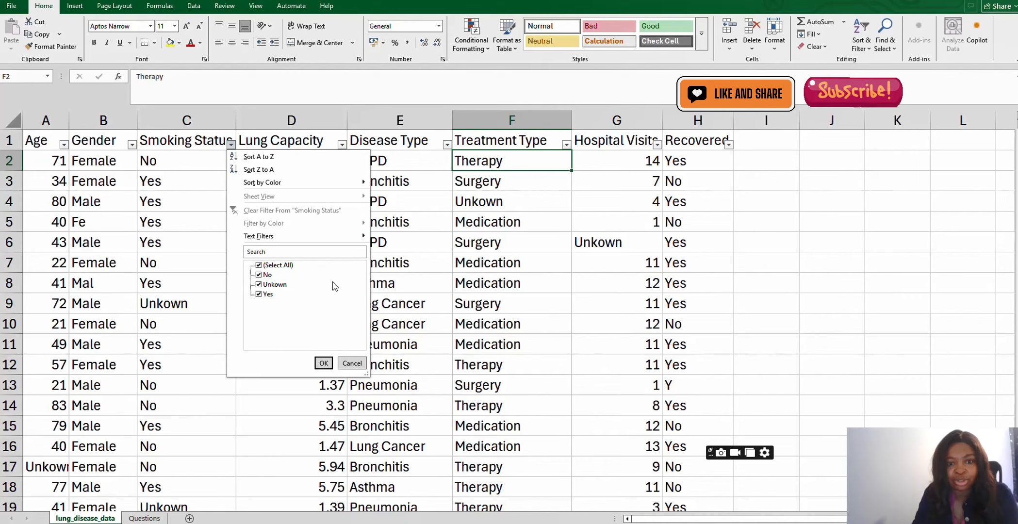
left_click(342, 144)
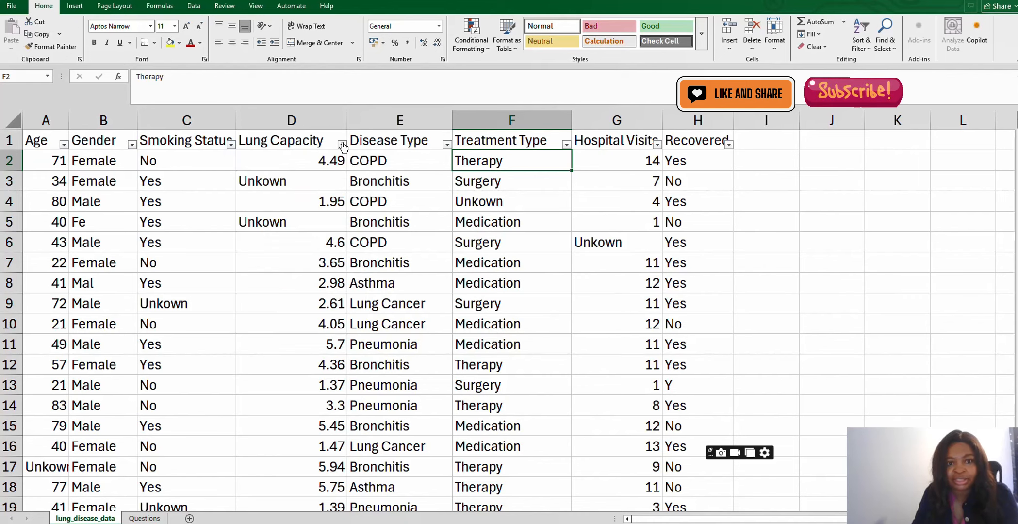
left_click(446, 145)
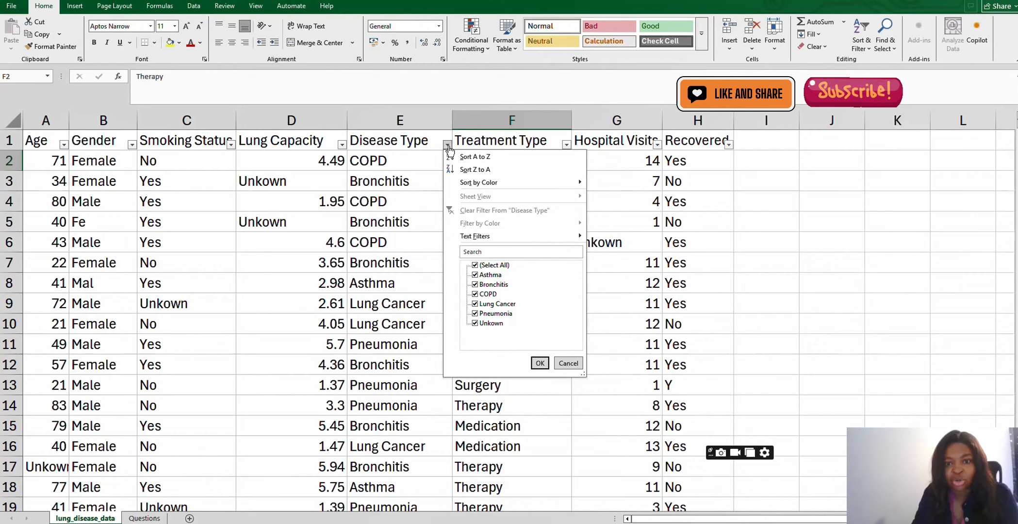
left_click(569, 147)
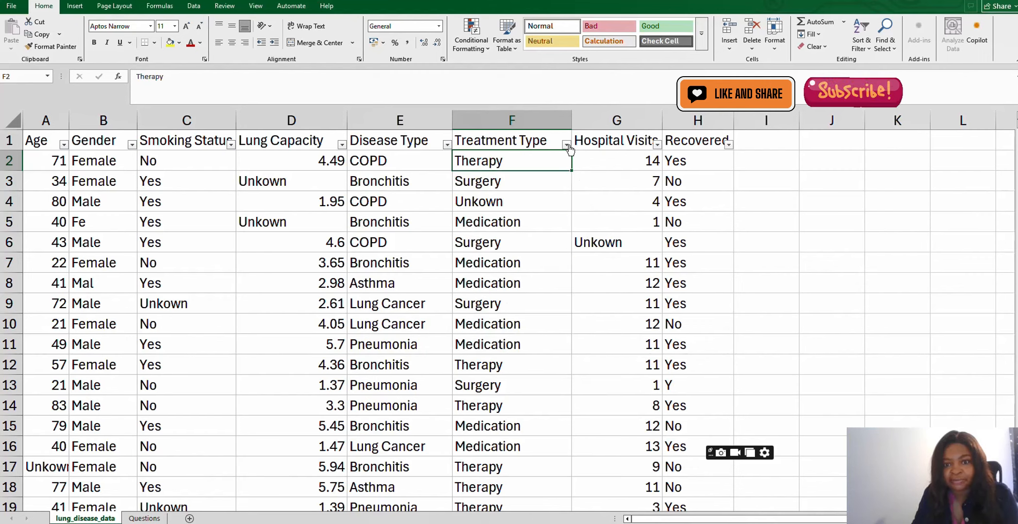
left_click(567, 144)
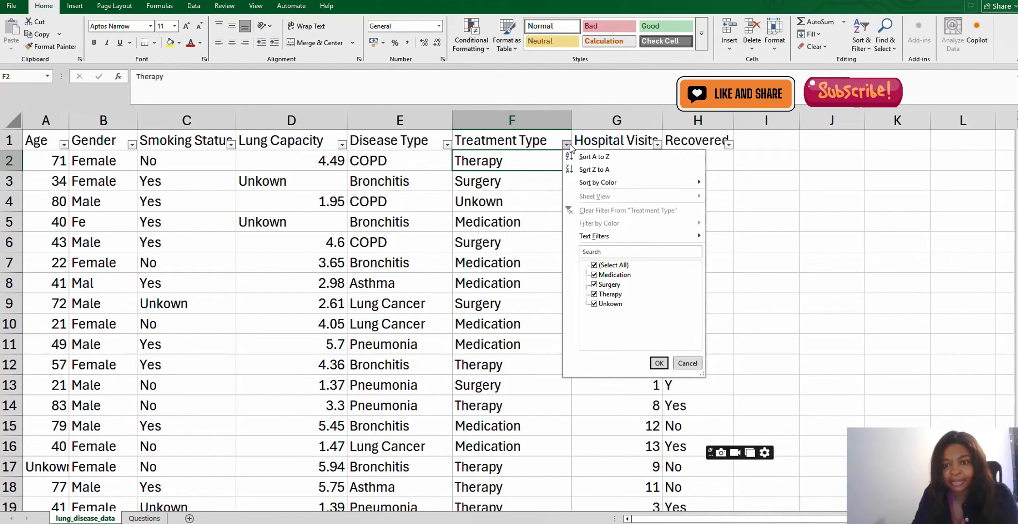
left_click(728, 145)
left_click(729, 145)
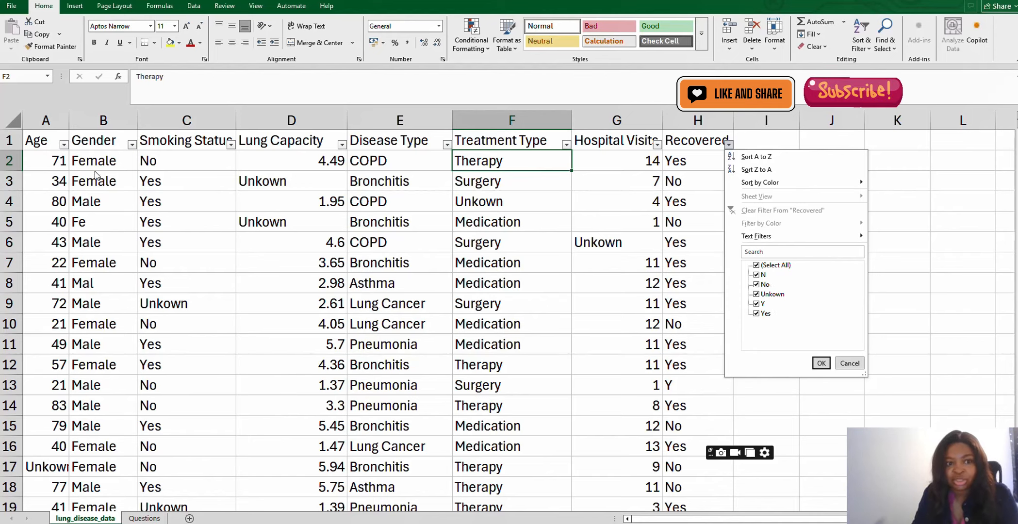
- Filter the Gender column to show only the rows with Fe
left_click(116, 122)
left_click(131, 144)
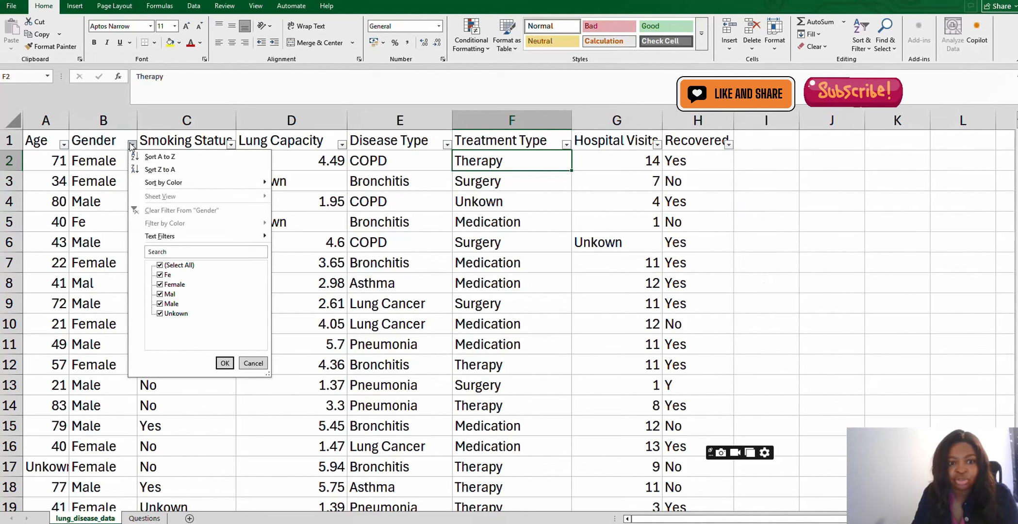
left_click(160, 266)
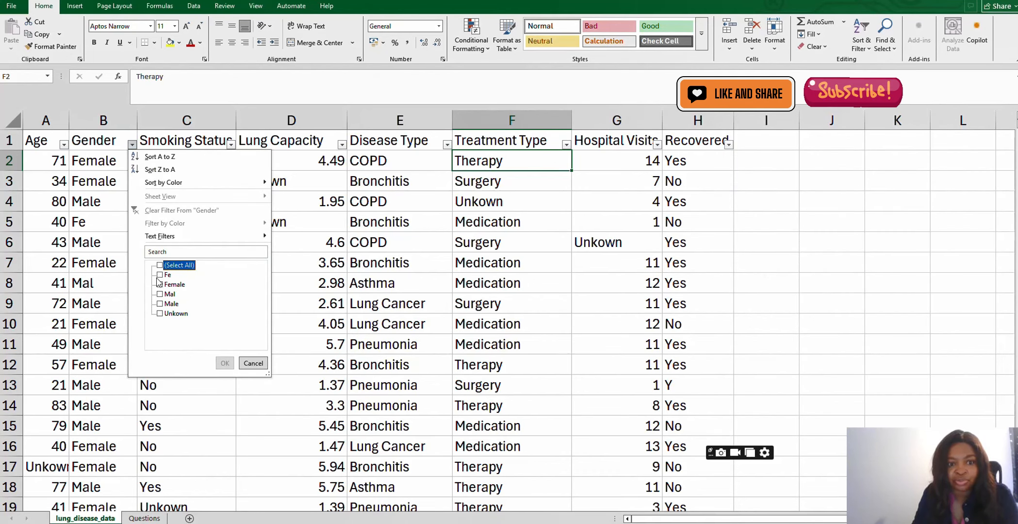
left_click(160, 275)
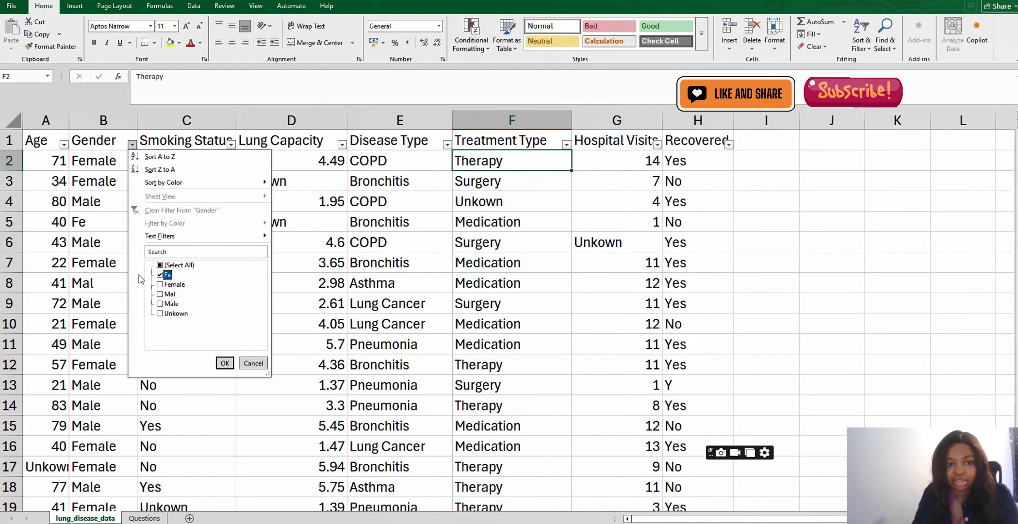
left_click(224, 364)
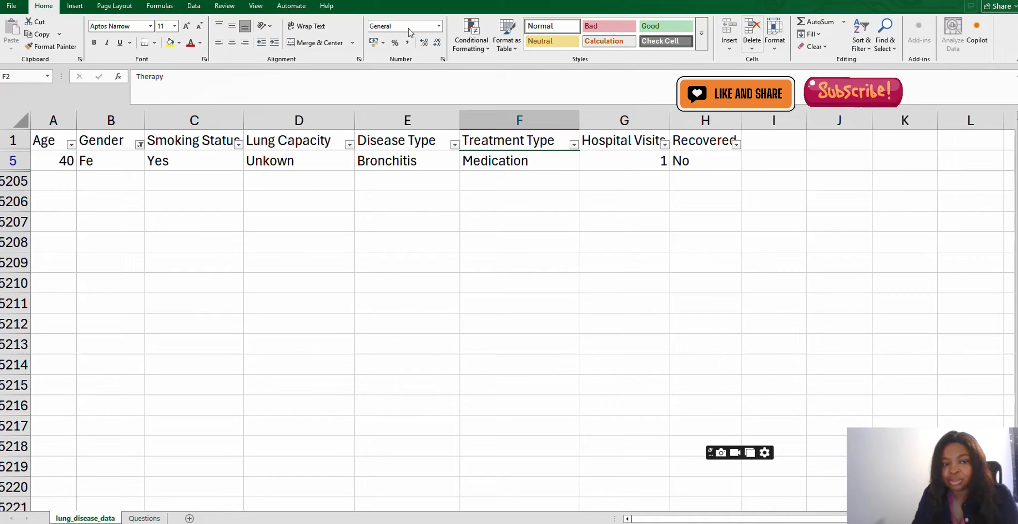
- Replace Fe with Female throughout the Gender column using Find and Replace
left_click(111, 119)
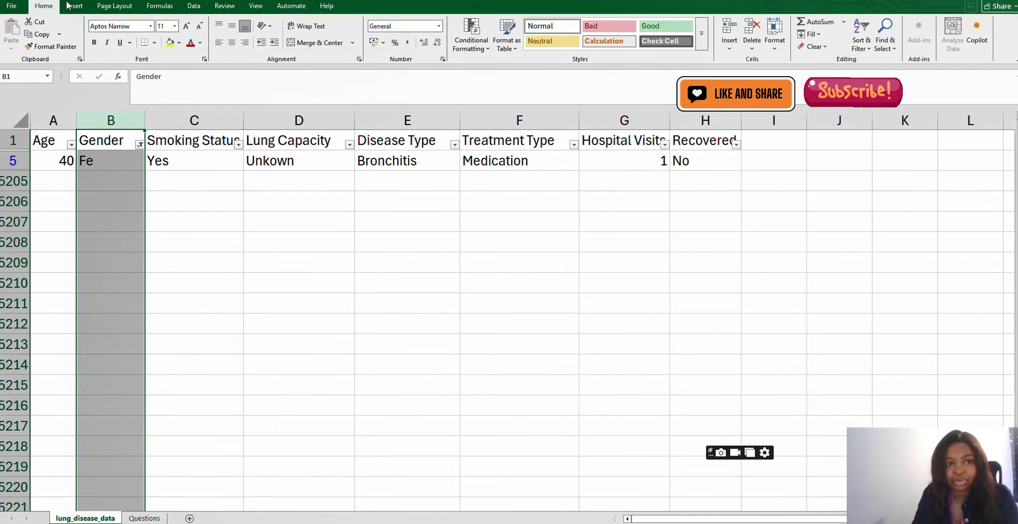
left_click(890, 48)
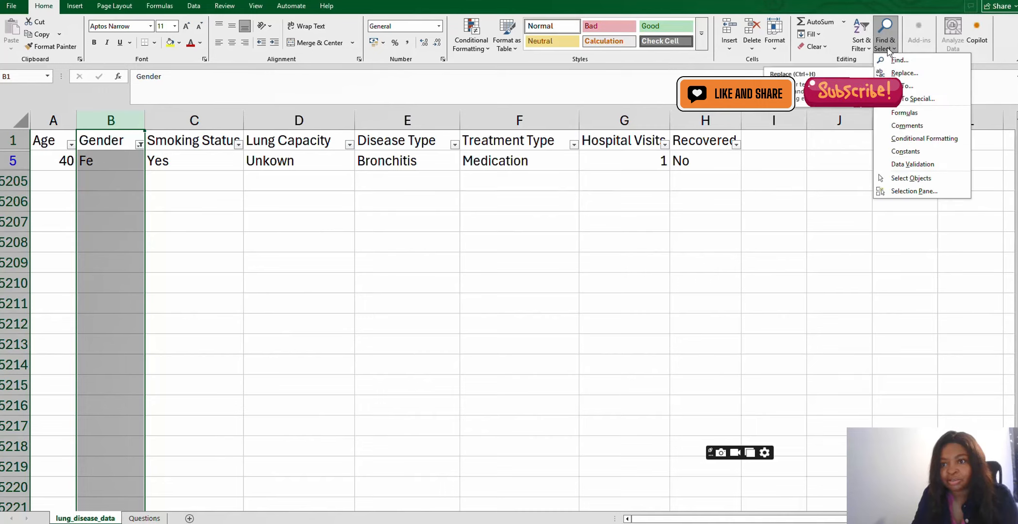
left_click(904, 73)
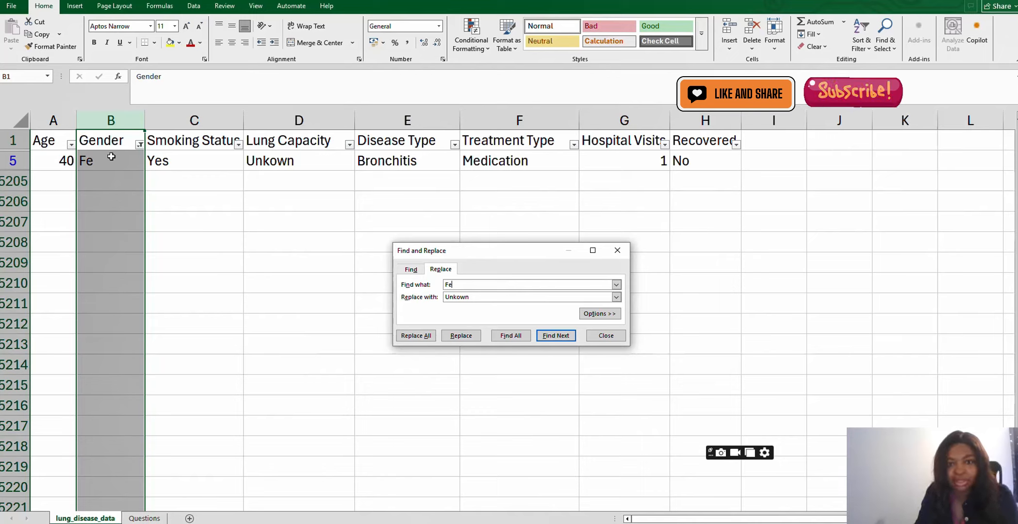
double_click(481, 297)
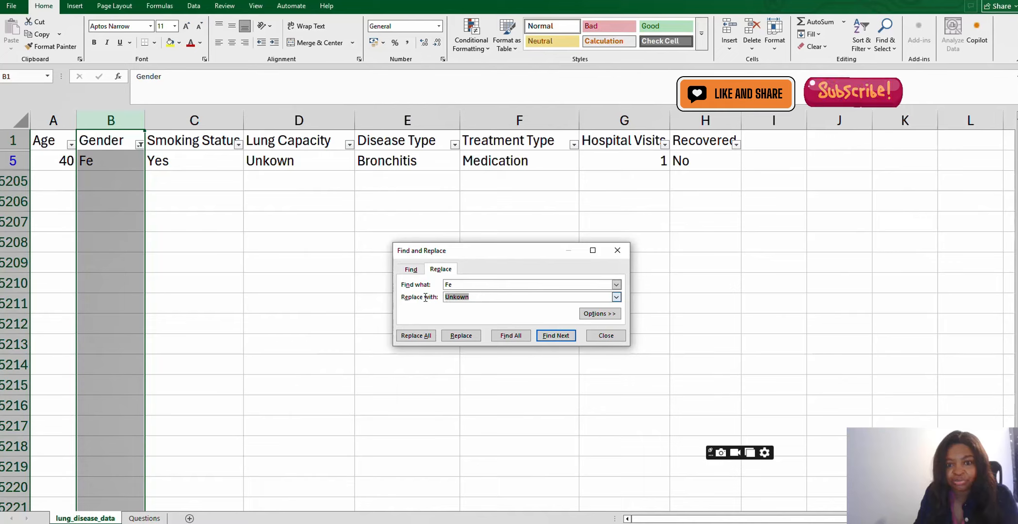
type("Female")
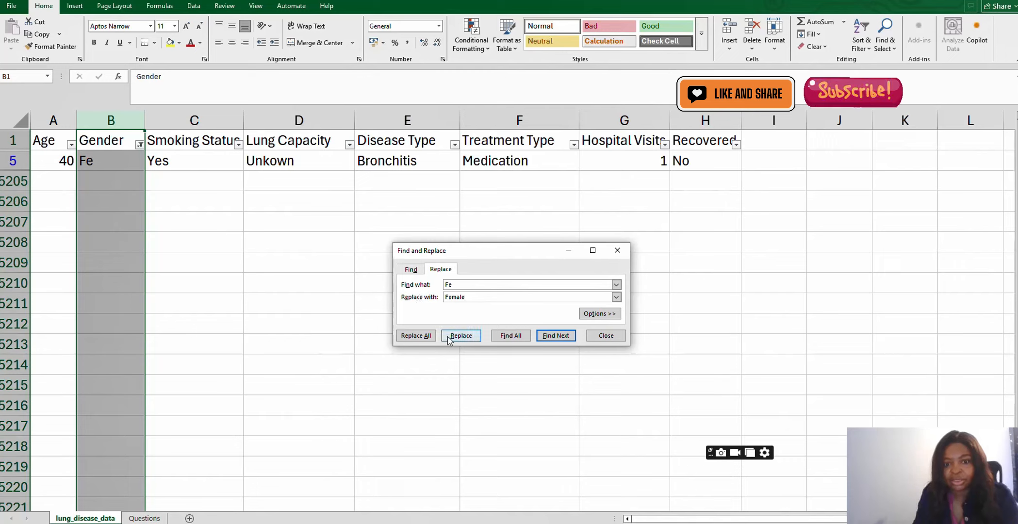
left_click(424, 335)
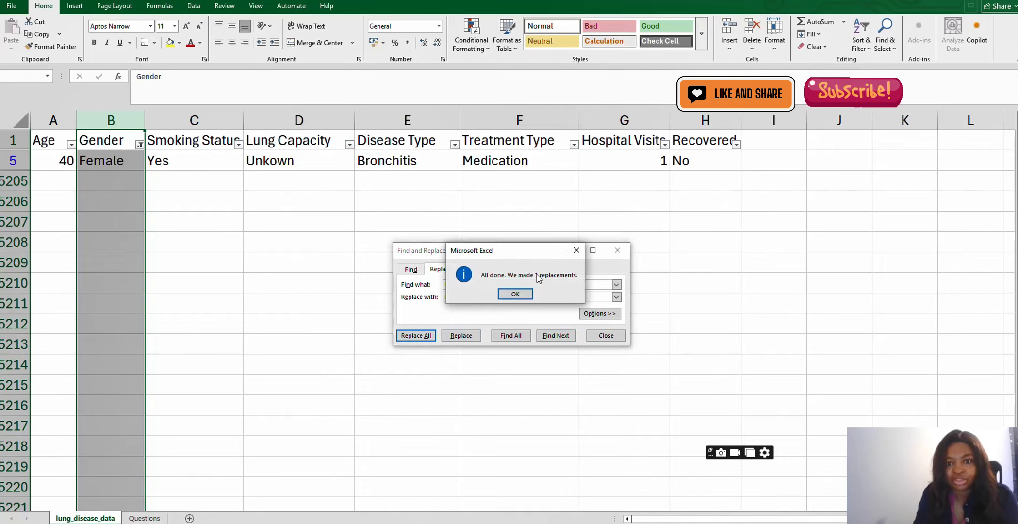
left_click(516, 294)
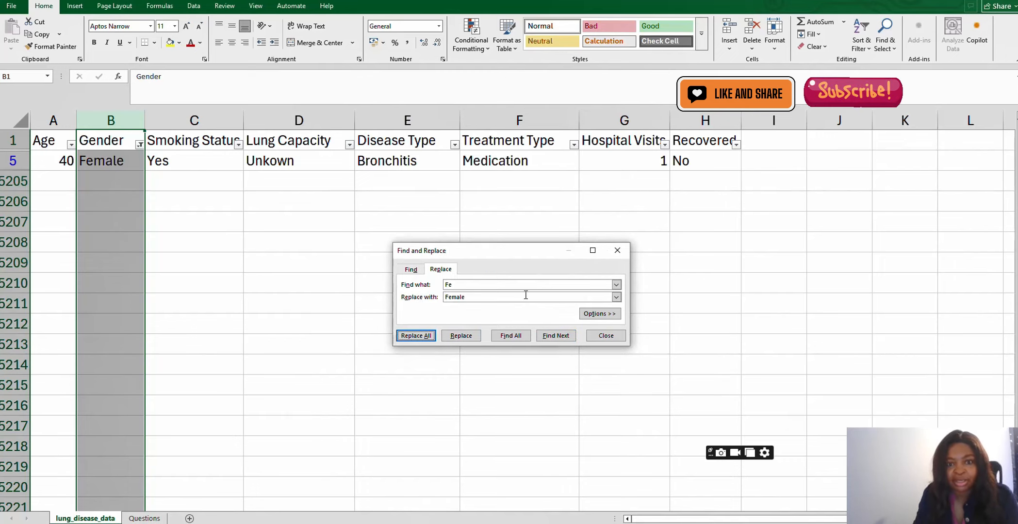
- Filter the Gender column to show only the rows with Mal
left_click(139, 144)
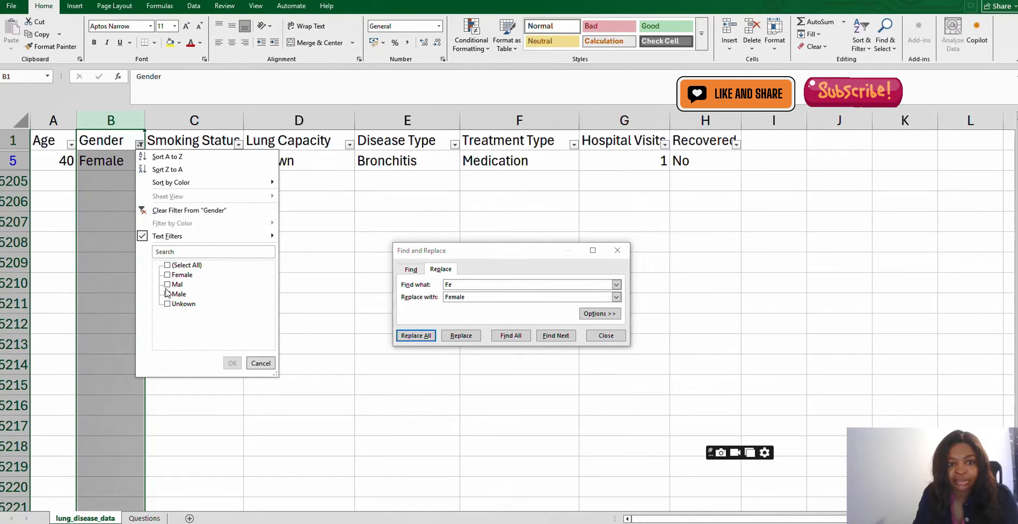
left_click(167, 284)
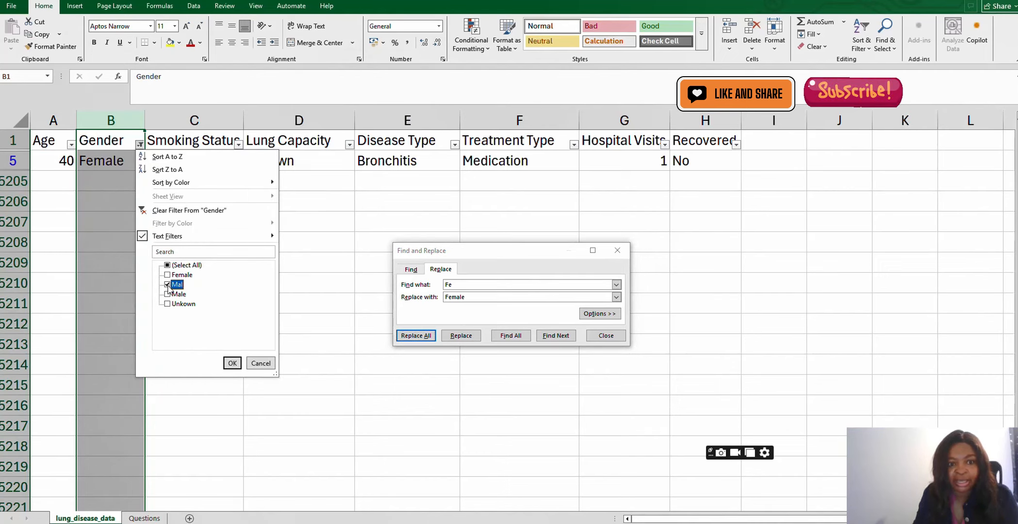
left_click(233, 364)
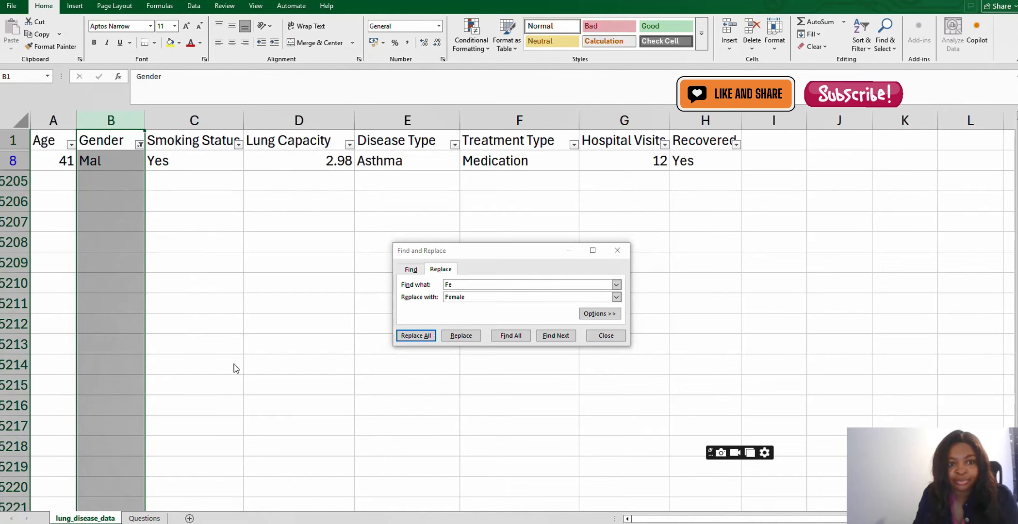
- Replace Mal with Male throughout the Gender column
left_click(462, 285)
left_click_drag(463, 285, 415, 284)
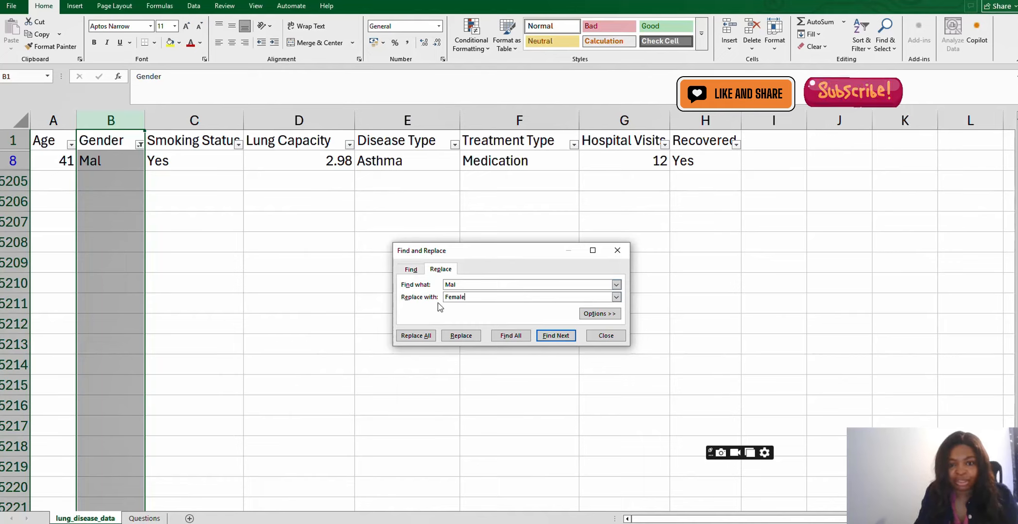
left_click_drag(467, 297, 437, 297)
type("M")
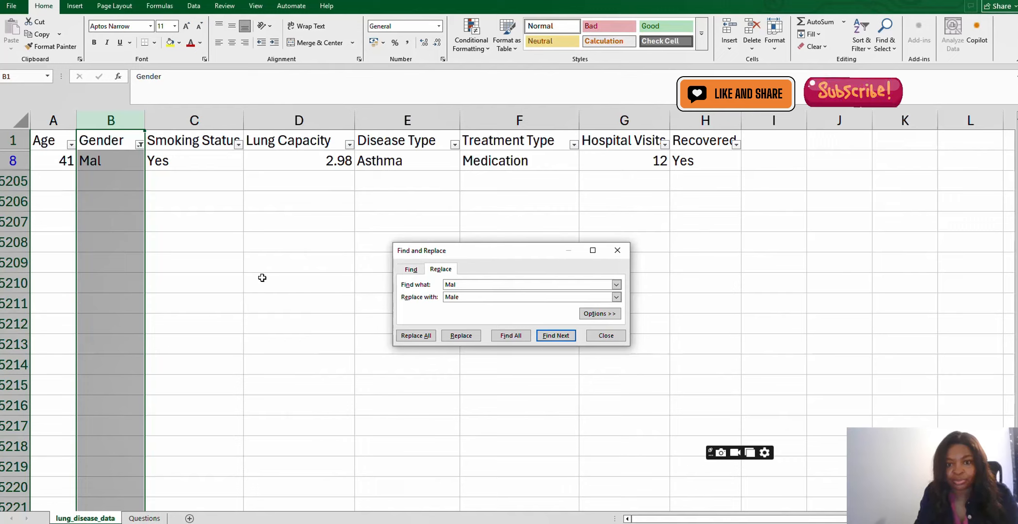
left_click(420, 336)
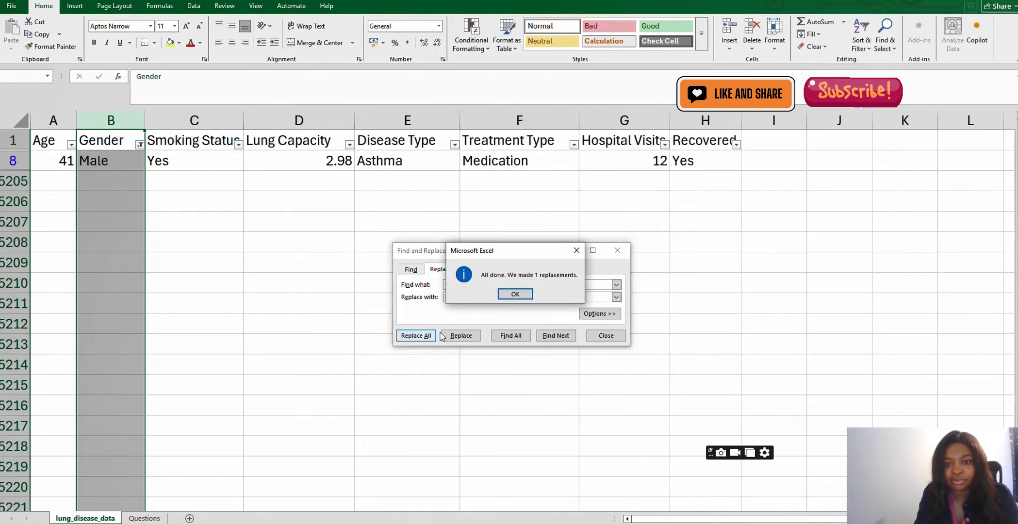
left_click(523, 295)
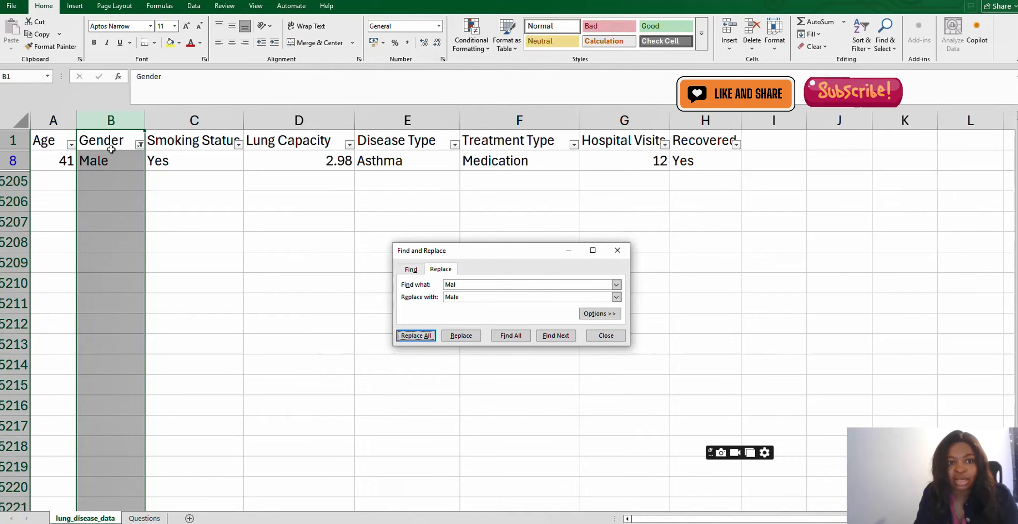
- Clear the filter from the Gender column
left_click(140, 145)
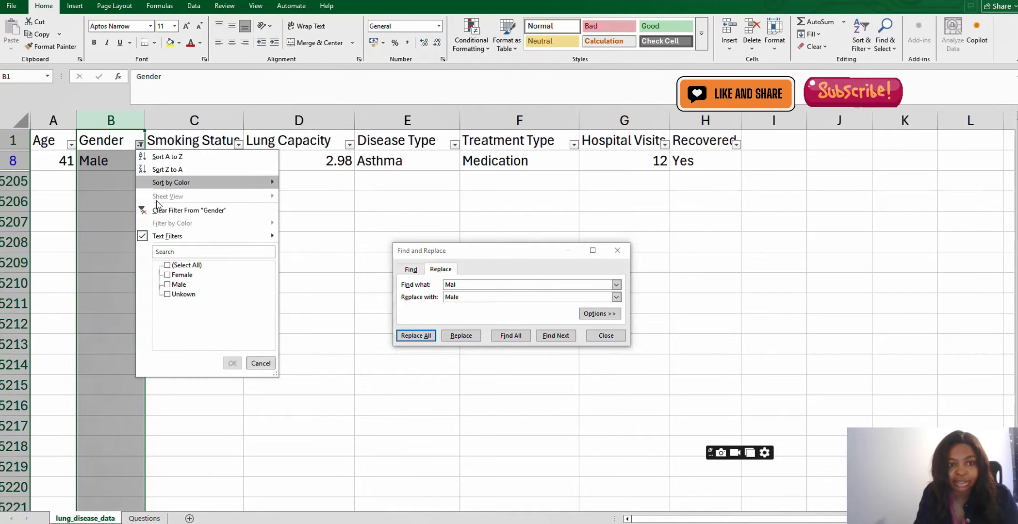
left_click(180, 212)
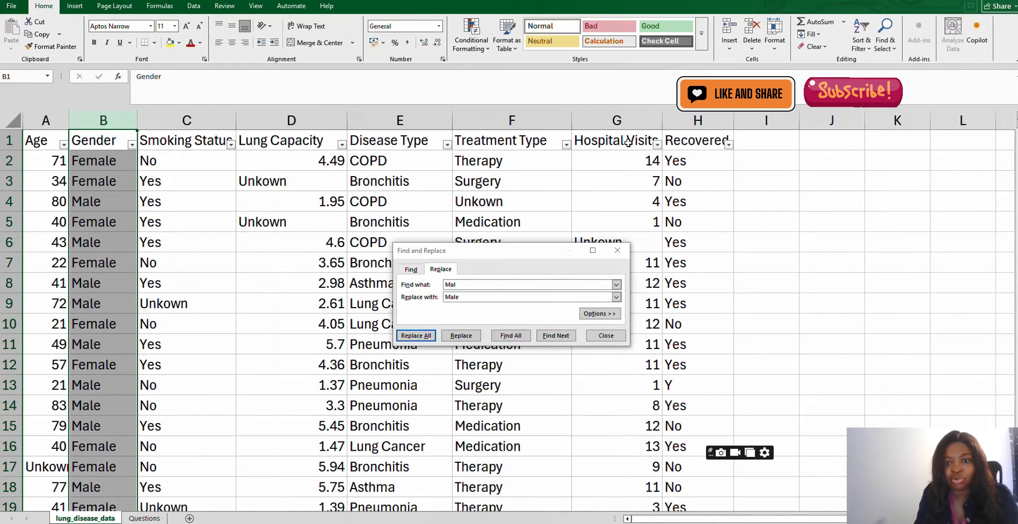
- Filter the Recovered column to show only the rows with N
left_click(730, 146)
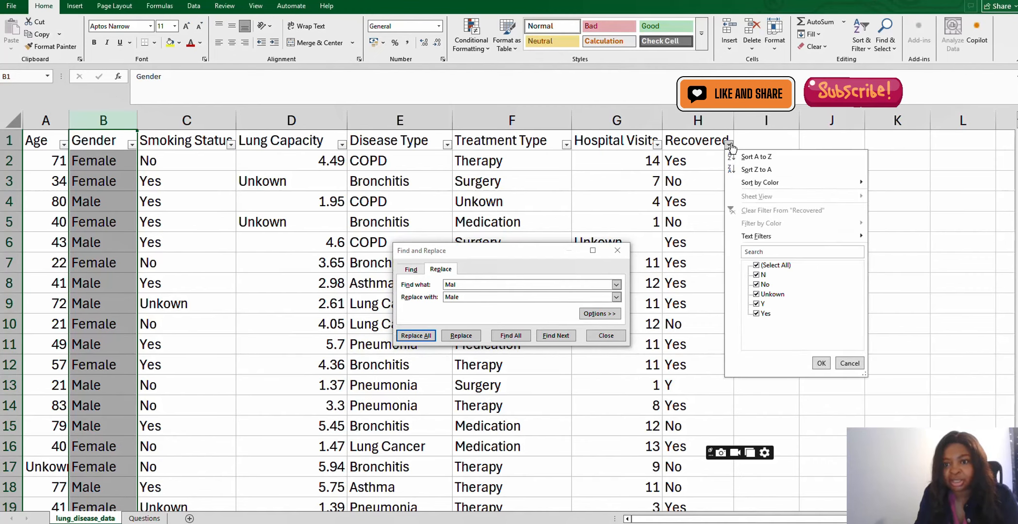
left_click(750, 139)
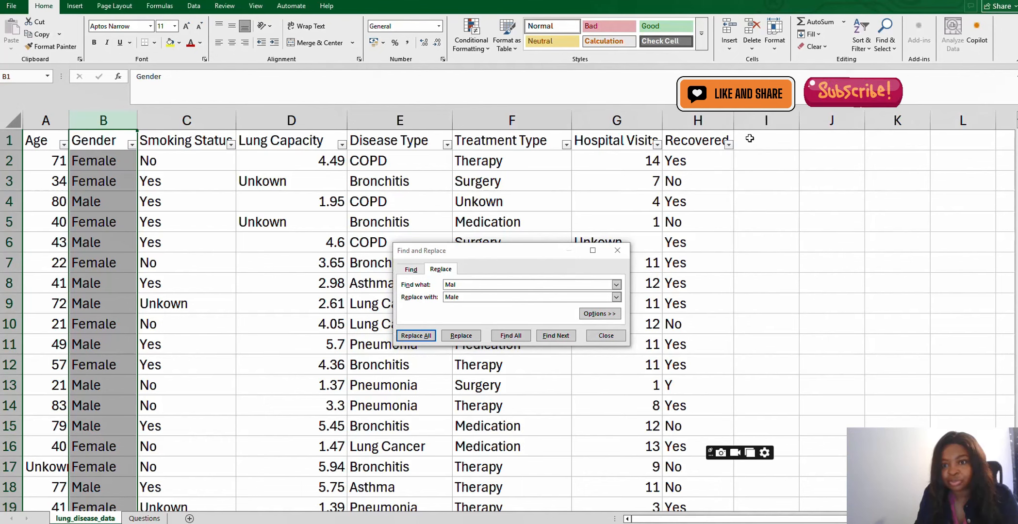
left_click(750, 138)
left_click(729, 145)
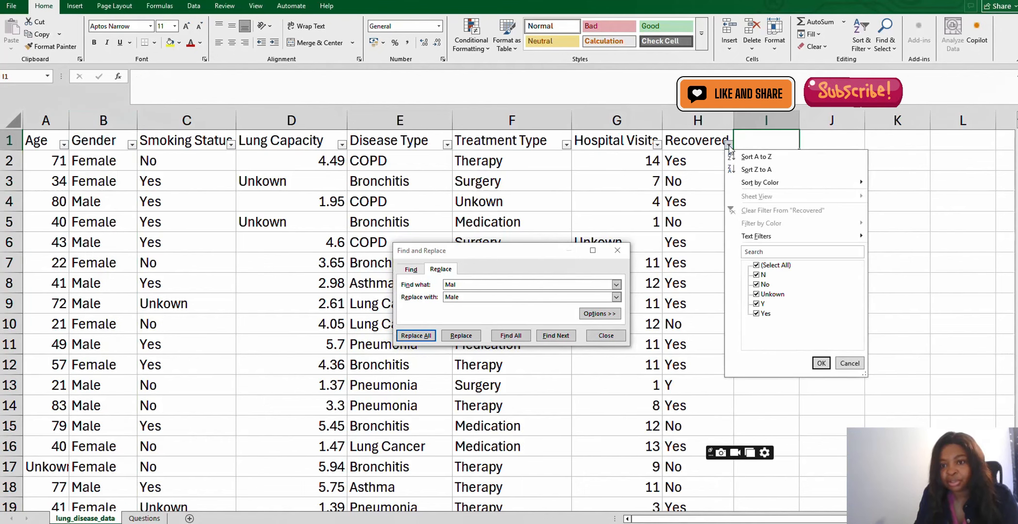
left_click(757, 265)
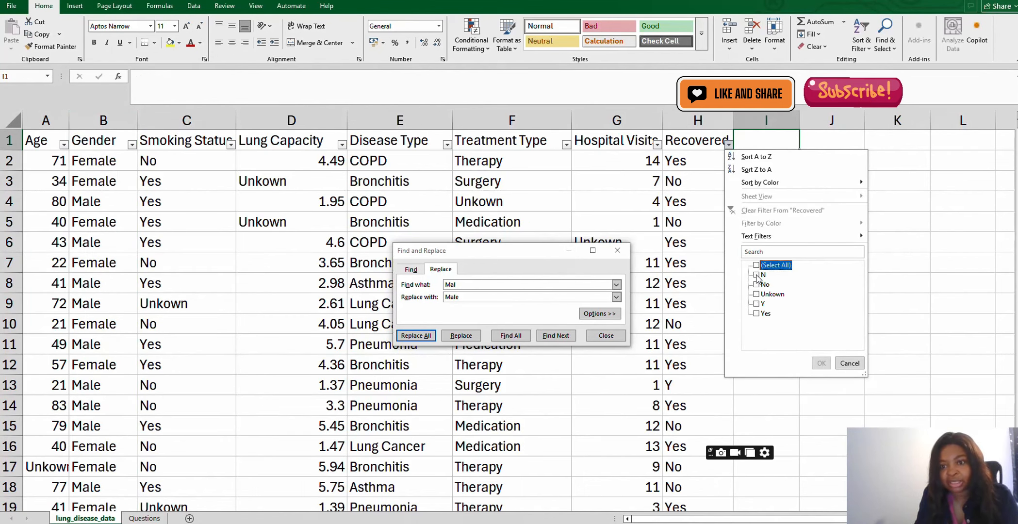
left_click(757, 275)
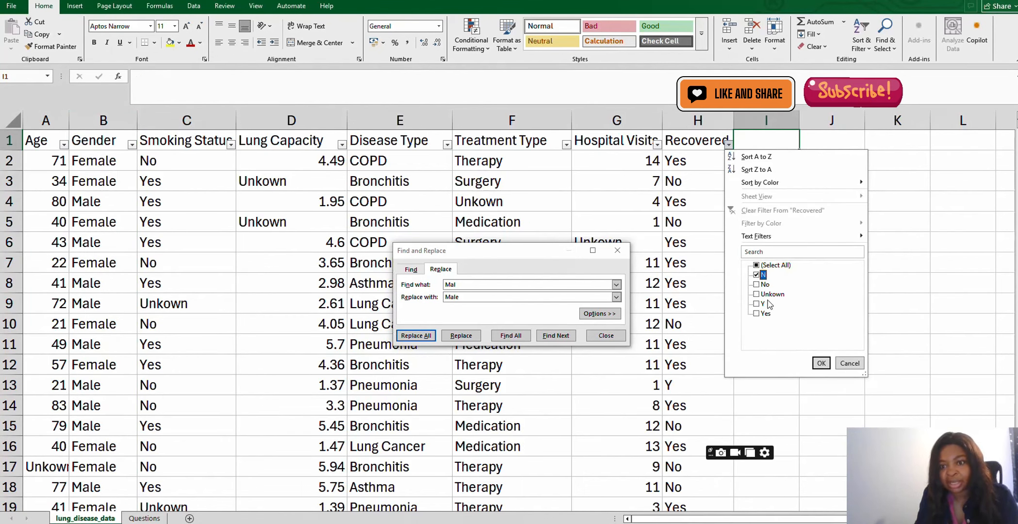
left_click(821, 364)
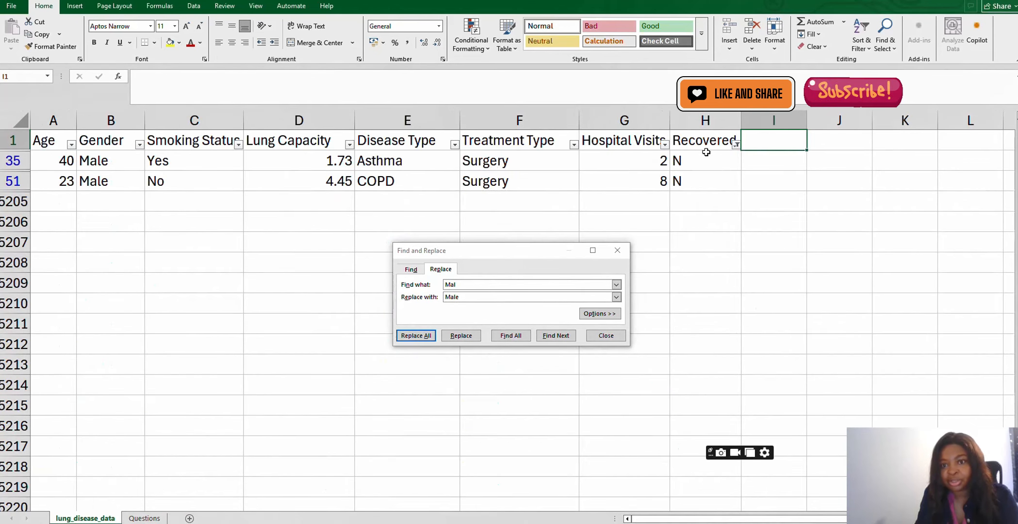
- Replace N with No throughout the Recovered column
left_click(705, 121)
left_click(459, 285)
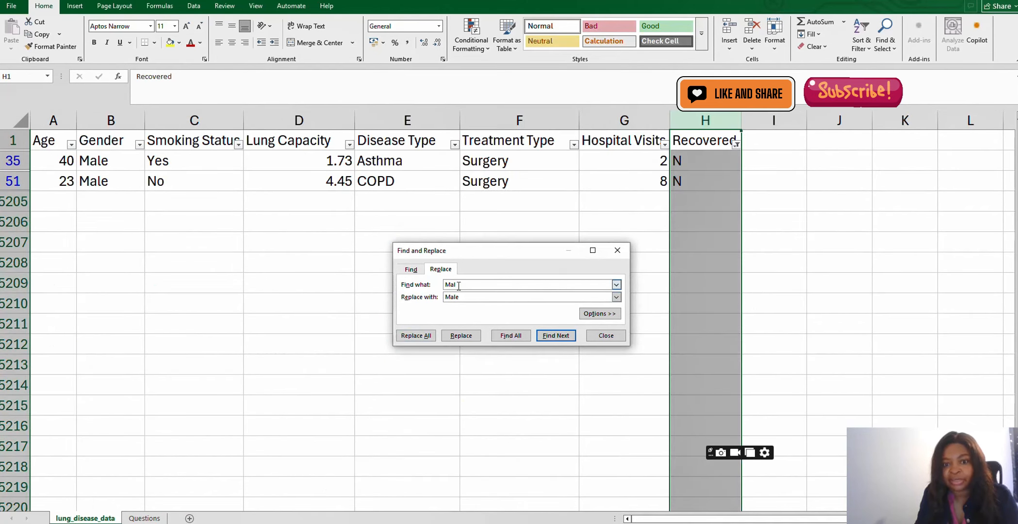
left_click_drag(458, 286, 440, 285)
type("N")
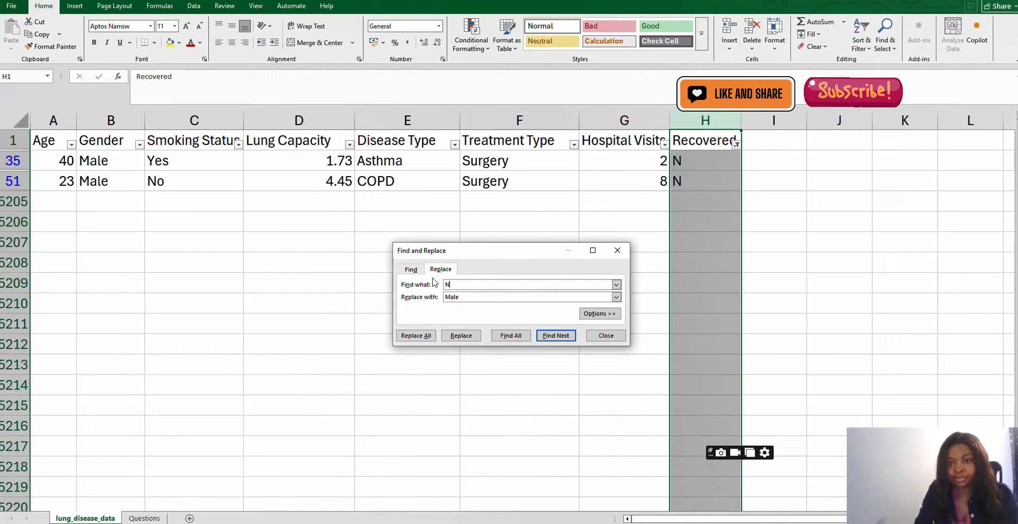
left_click_drag(460, 297, 442, 299)
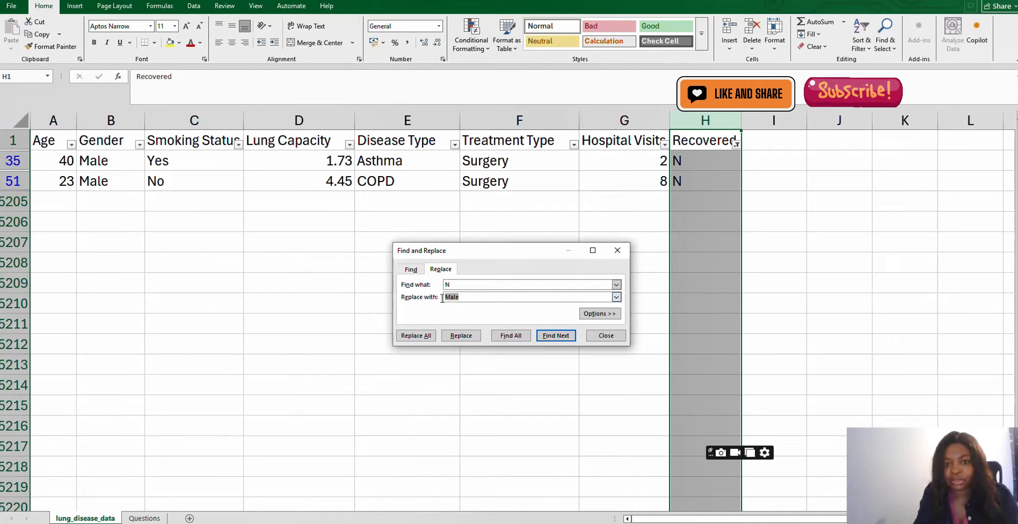
type("n")
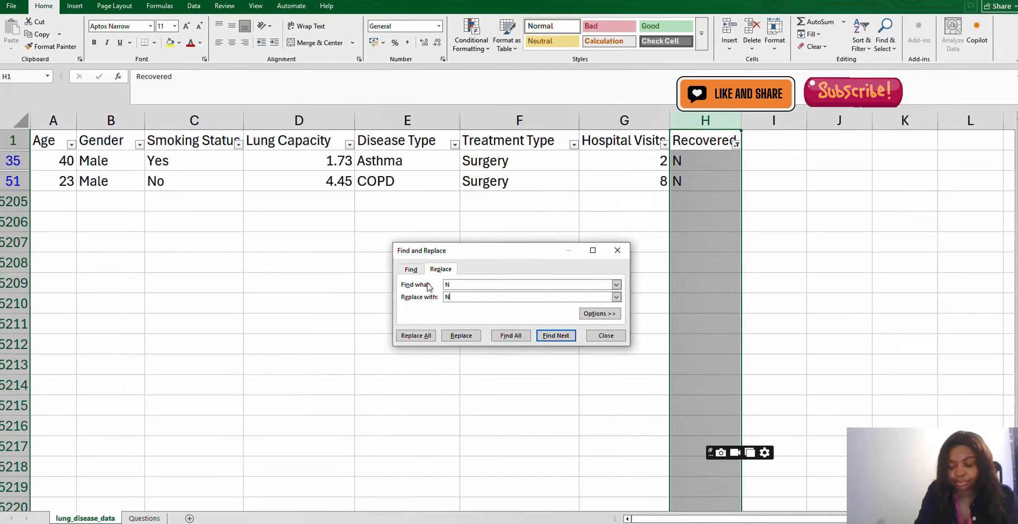
type("o")
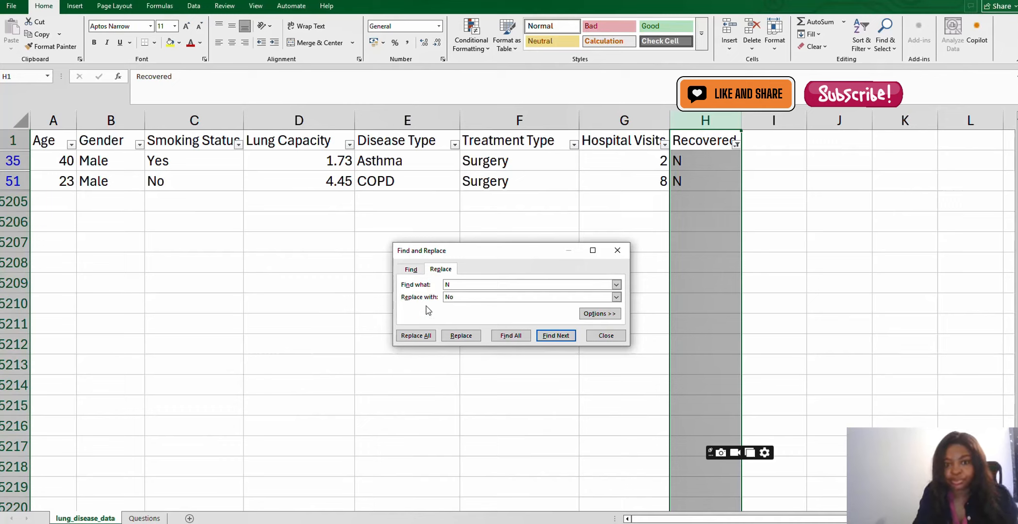
left_click(421, 335)
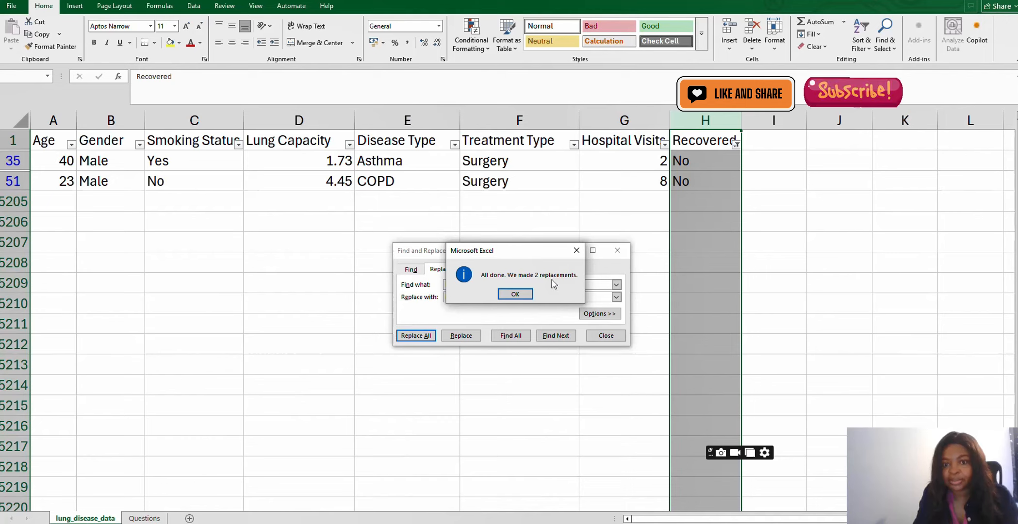
left_click(516, 294)
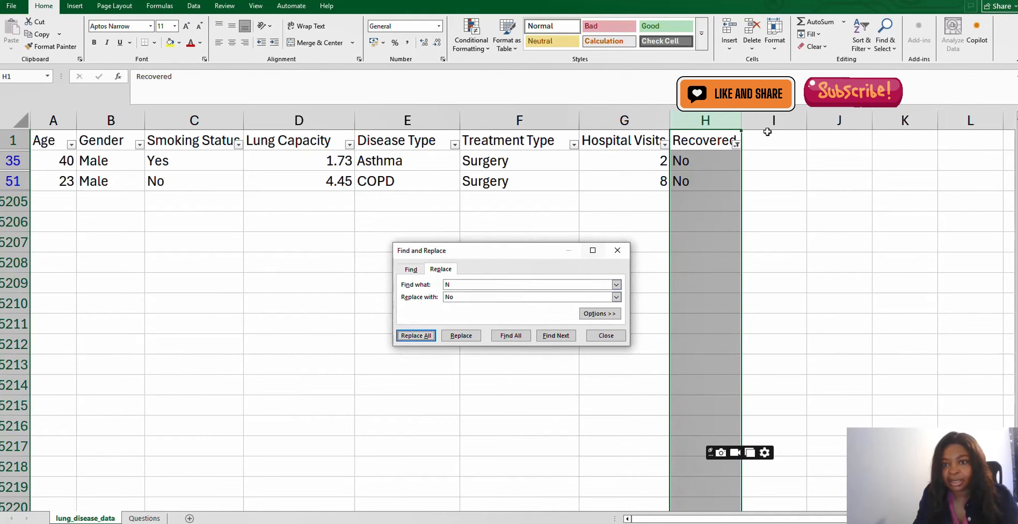
- Filter the Recovered column to show only the rows with Y
left_click(737, 144)
left_click(764, 274)
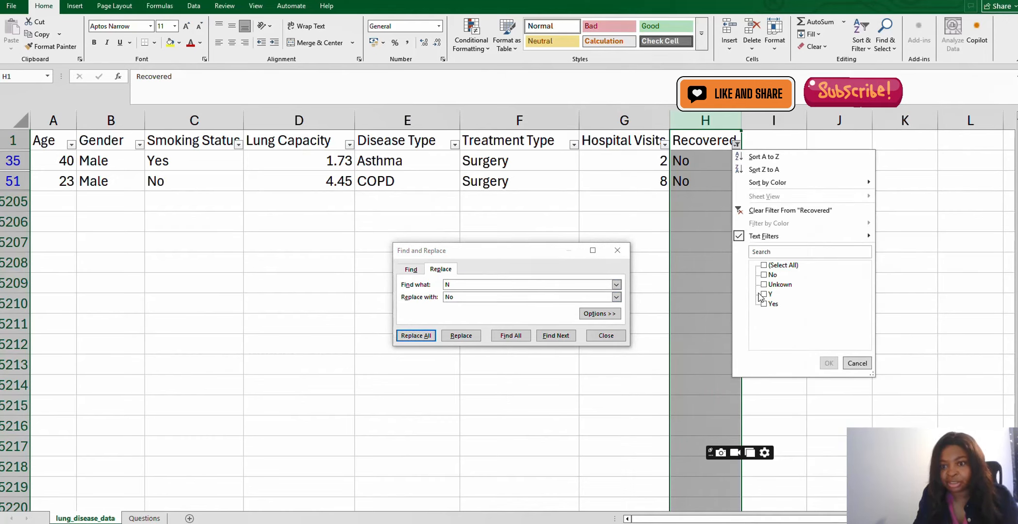
left_click(763, 294)
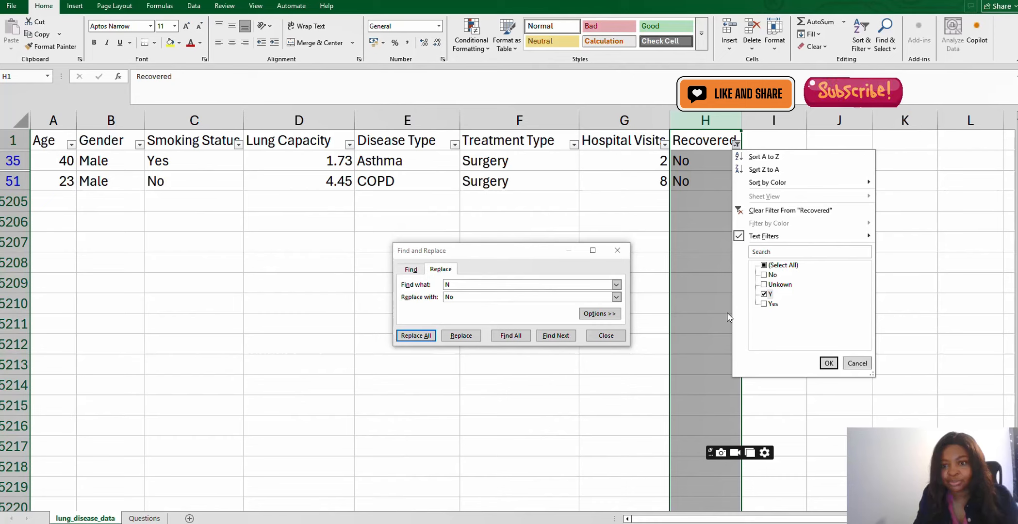
left_click(828, 362)
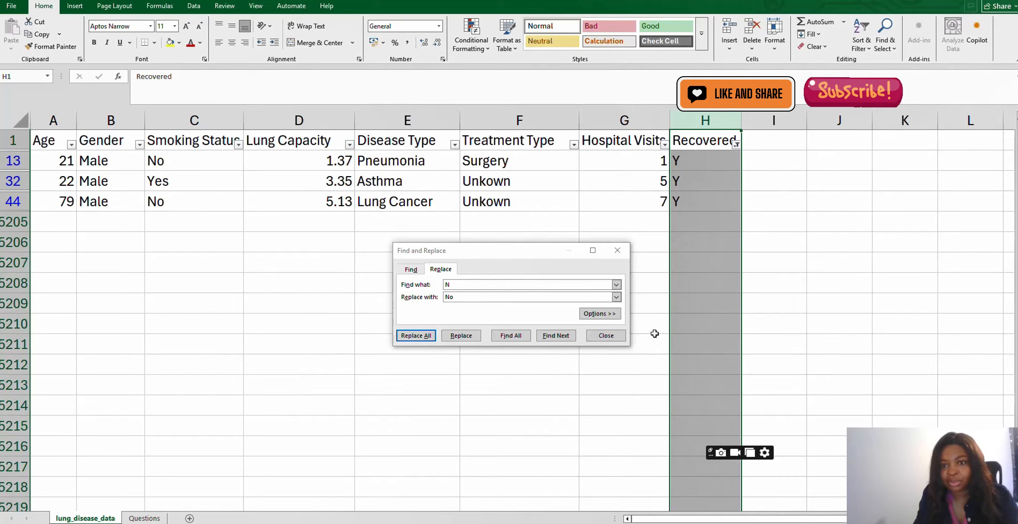
- Replace Y with Yes throughout the Recovered column and close the Find and Replace dialog
left_click(467, 285)
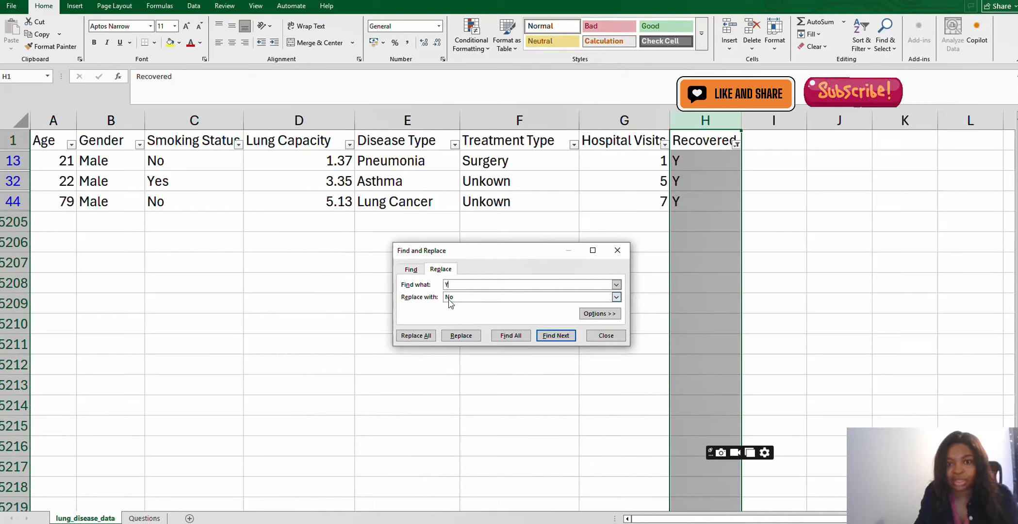
key("Tab")
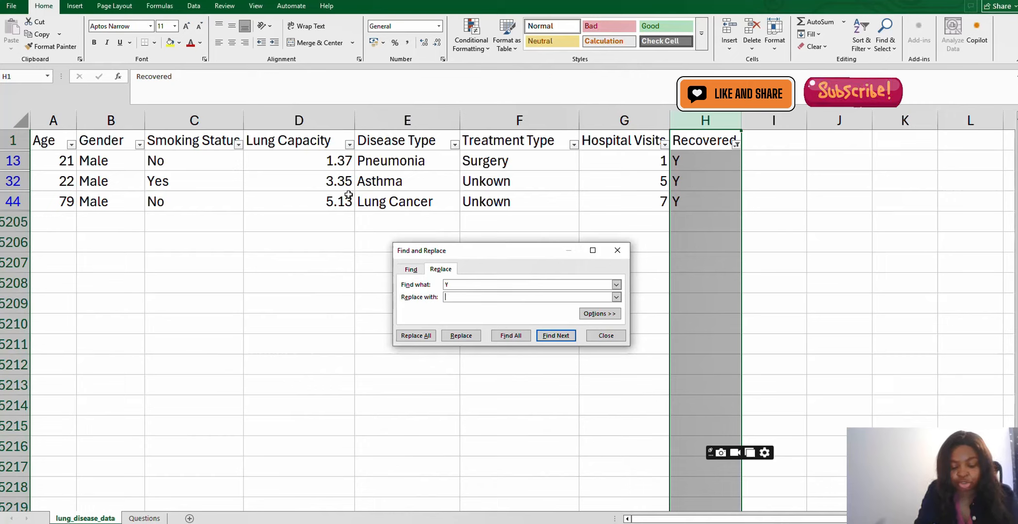
type("y")
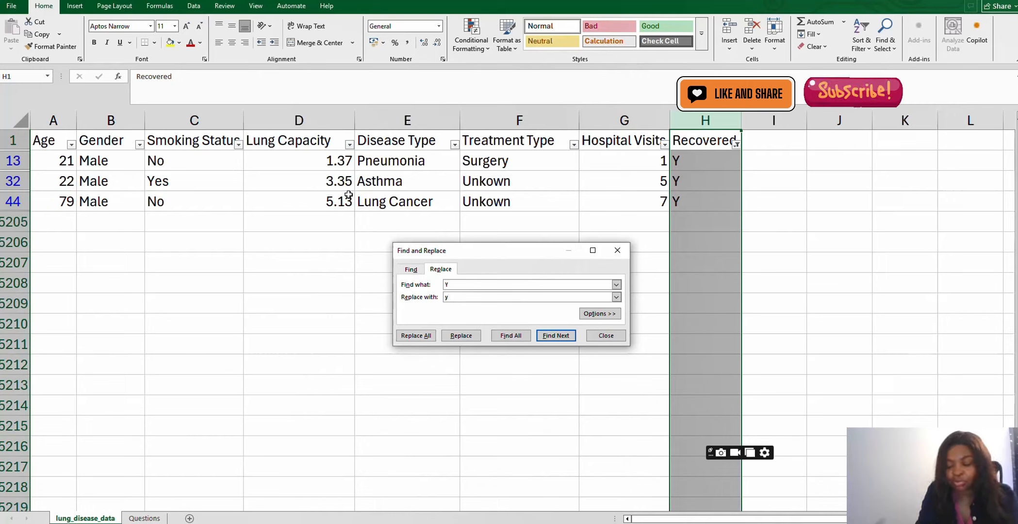
key("BackSpace")
type("Yes")
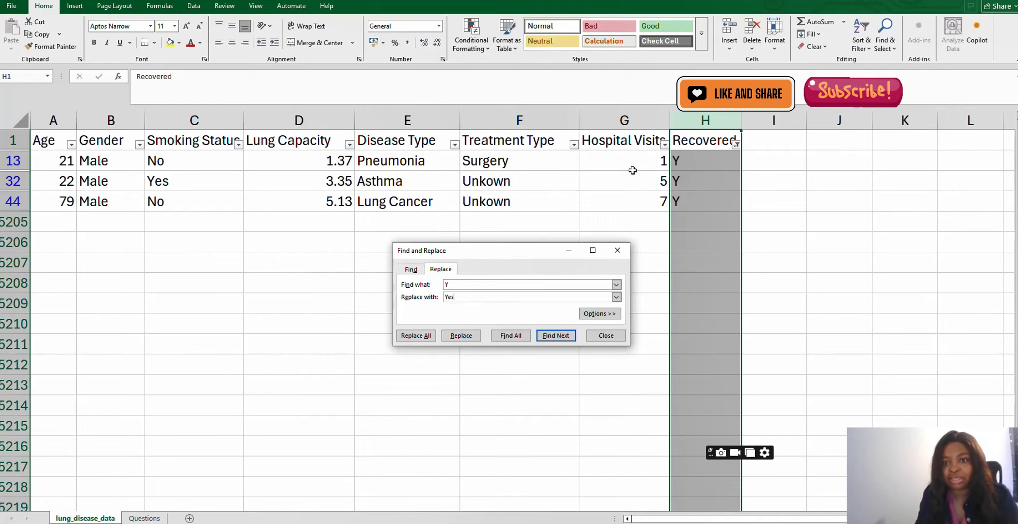
left_click(428, 335)
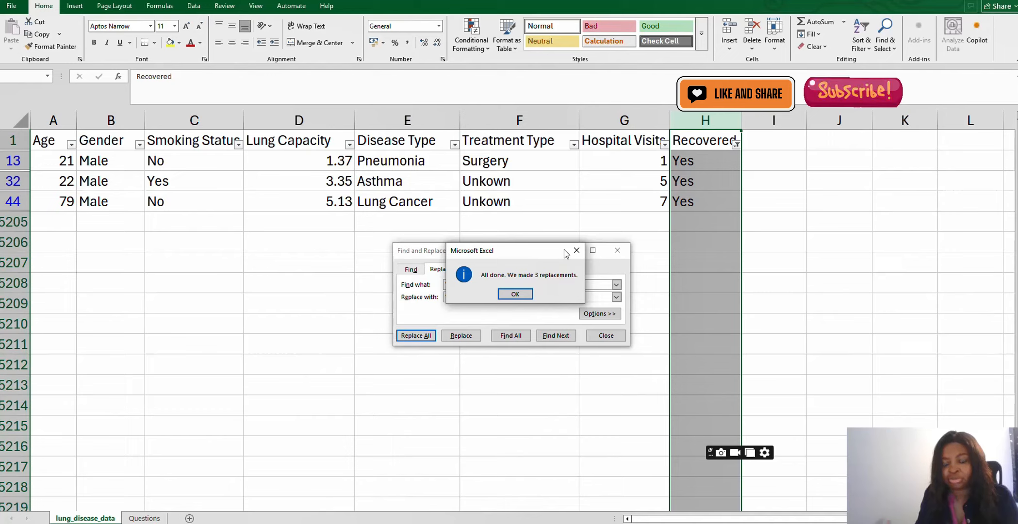
left_click(522, 297)
left_click(606, 335)
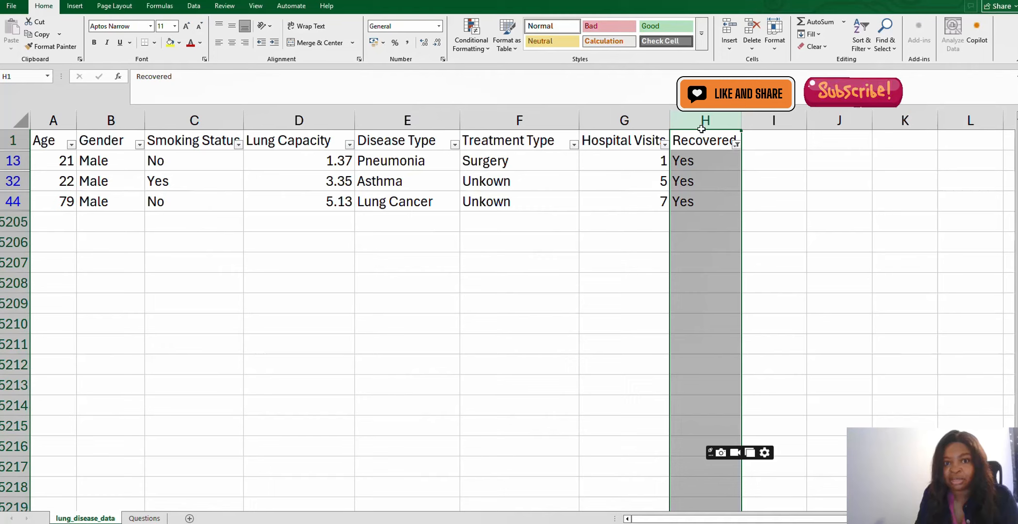
- Clear all filters from the data
left_click(194, 6)
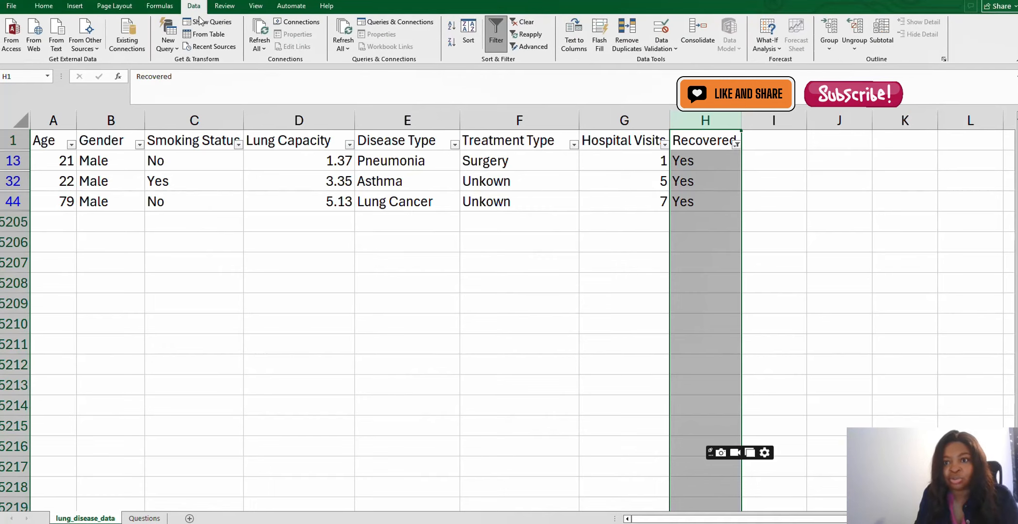
left_click(524, 22)
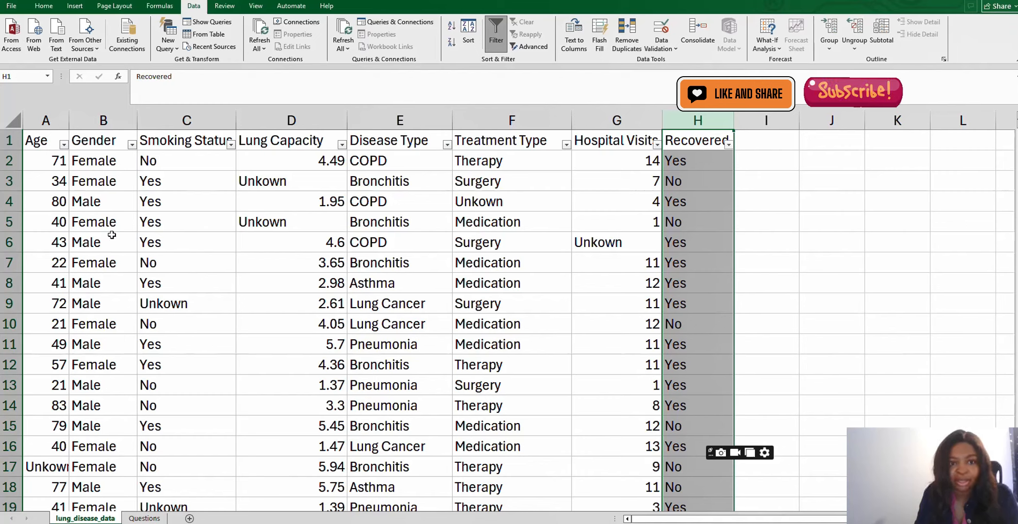
- Set the number format of the Age column to Text
left_click(44, 6)
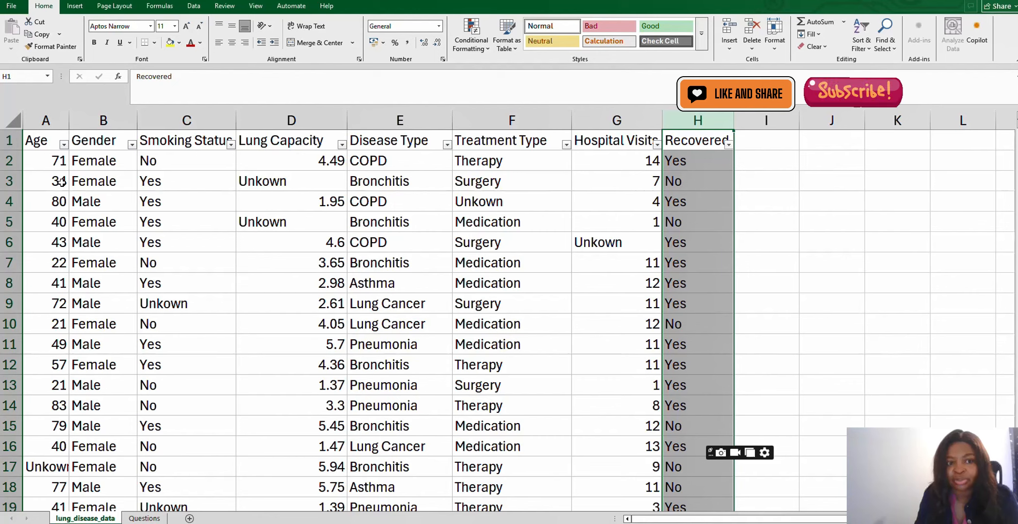
left_click(61, 182)
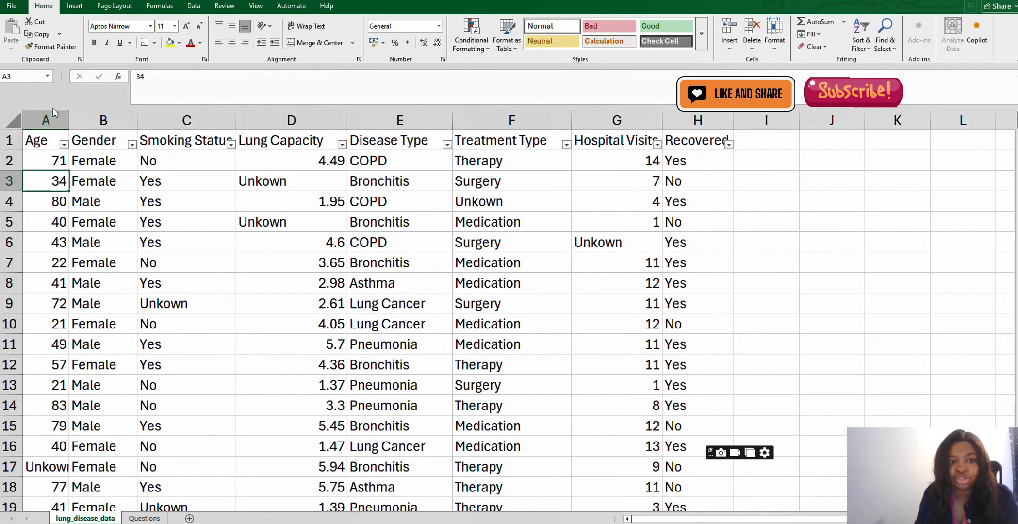
left_click(55, 123)
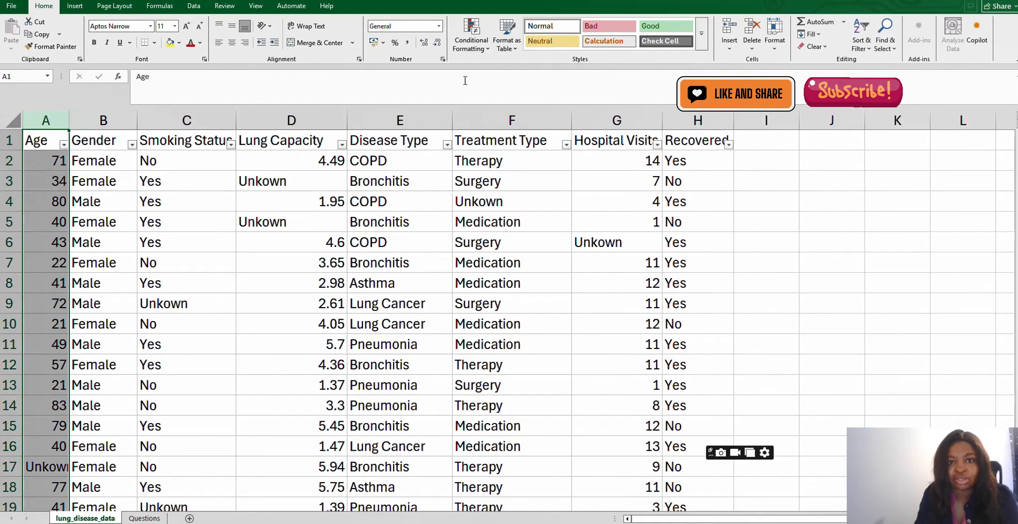
left_click(440, 27)
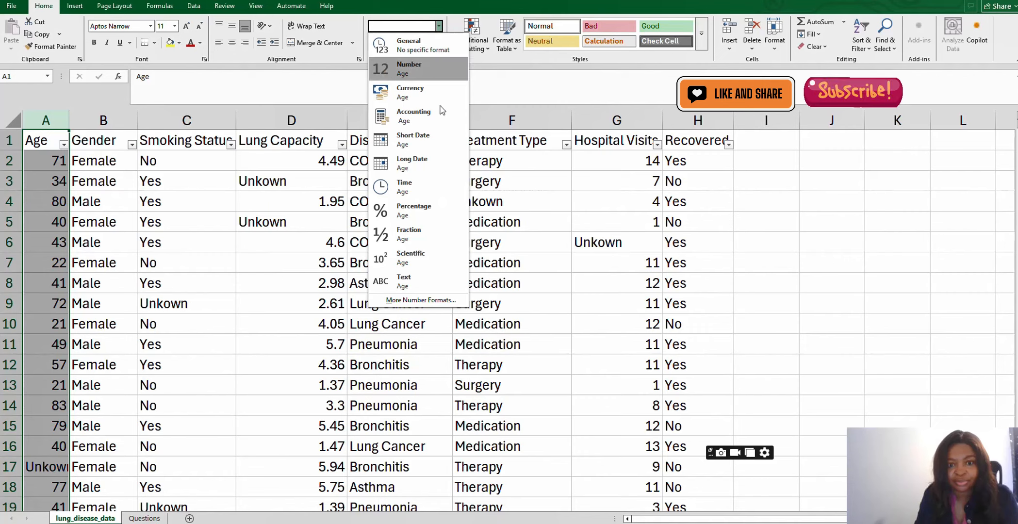
left_click(401, 287)
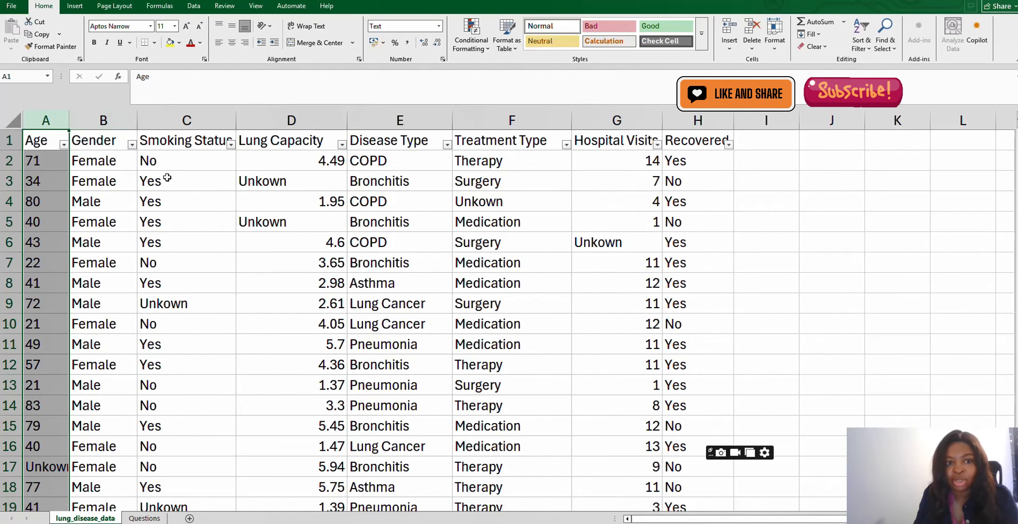
- Set the number format of the Gender and Smoking Status columns to Text
left_click(106, 123)
left_click_drag(106, 122, 154, 121)
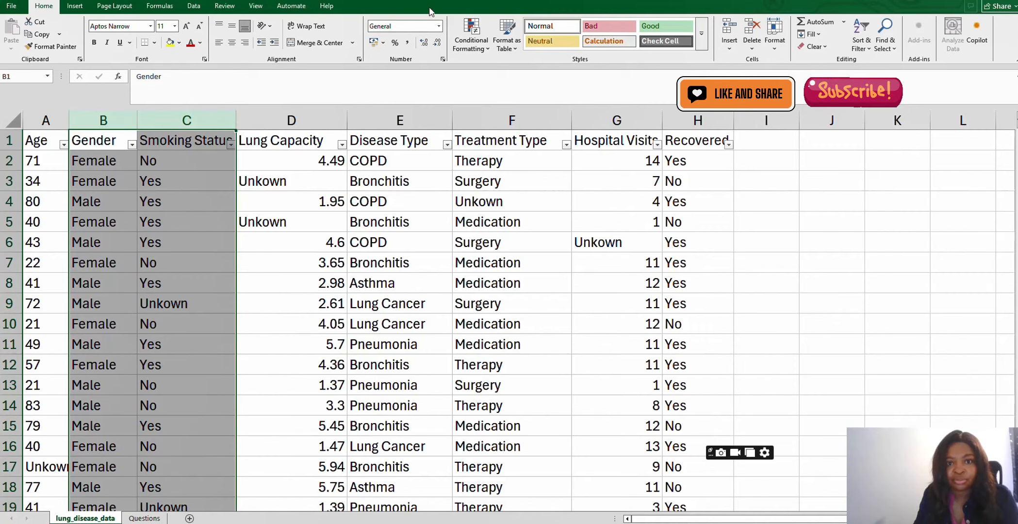
left_click(438, 26)
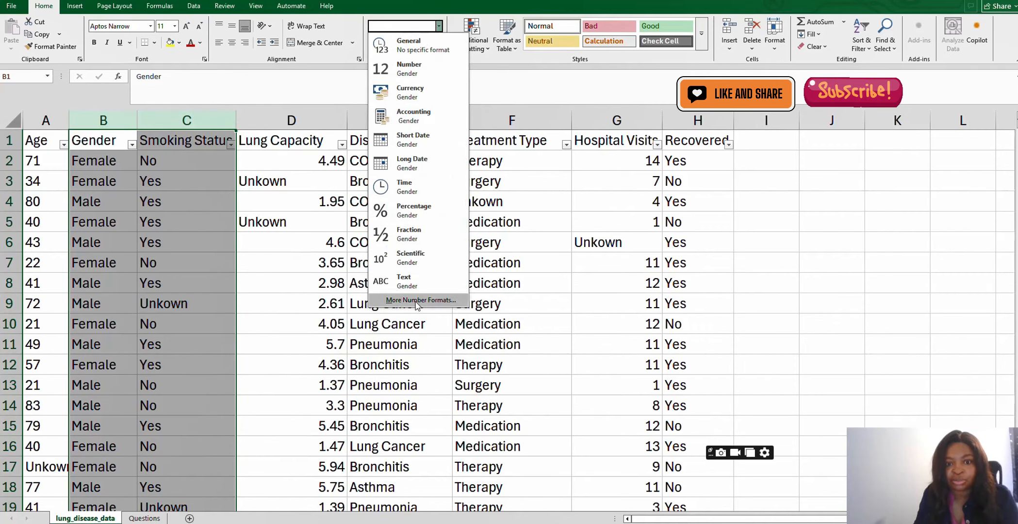
left_click(415, 285)
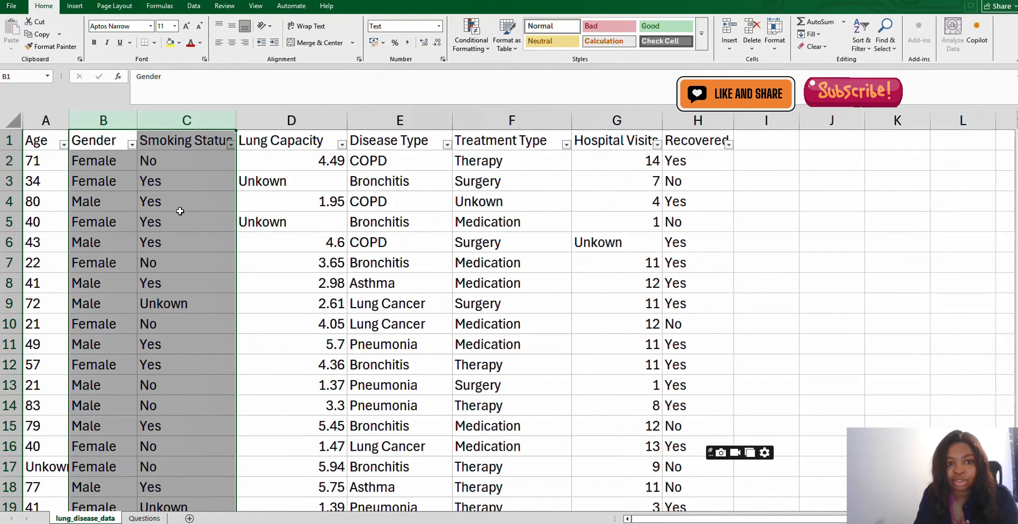
- Set the number format of the Disease Type and Treatment Type columns to Text
left_click_drag(400, 120, 486, 121)
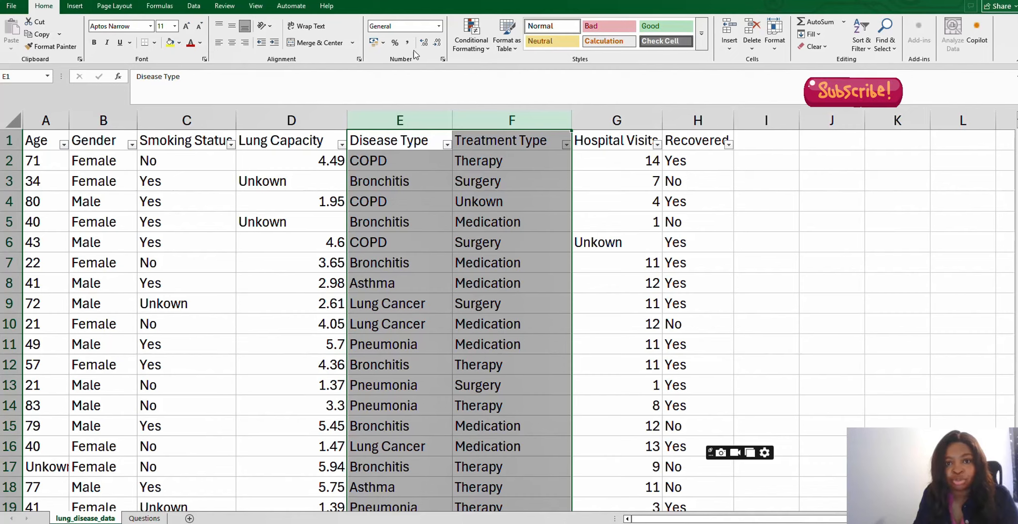
left_click(439, 26)
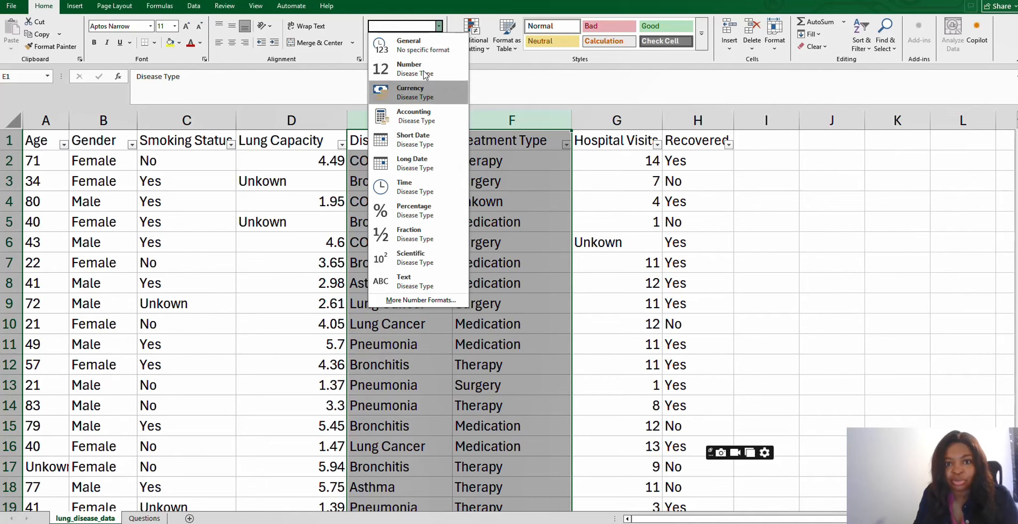
left_click(406, 286)
left_click(751, 194)
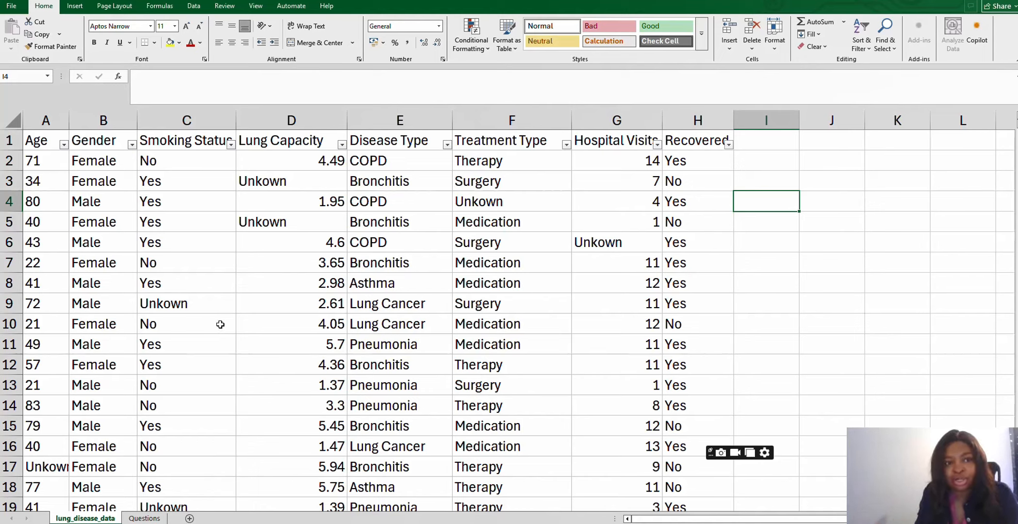
- Save a copy of the workbook as lung_disease_data Clean
left_click(14, 7)
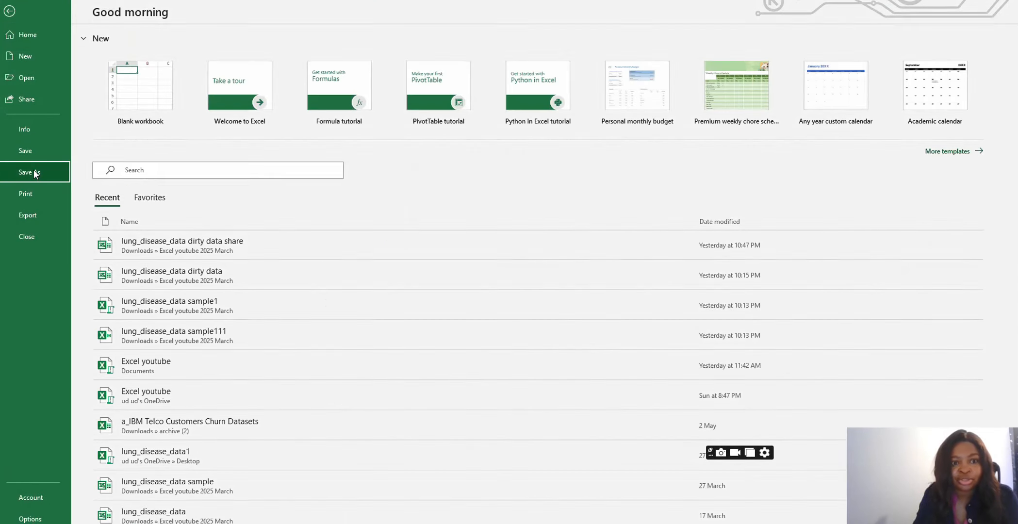
left_click(34, 174)
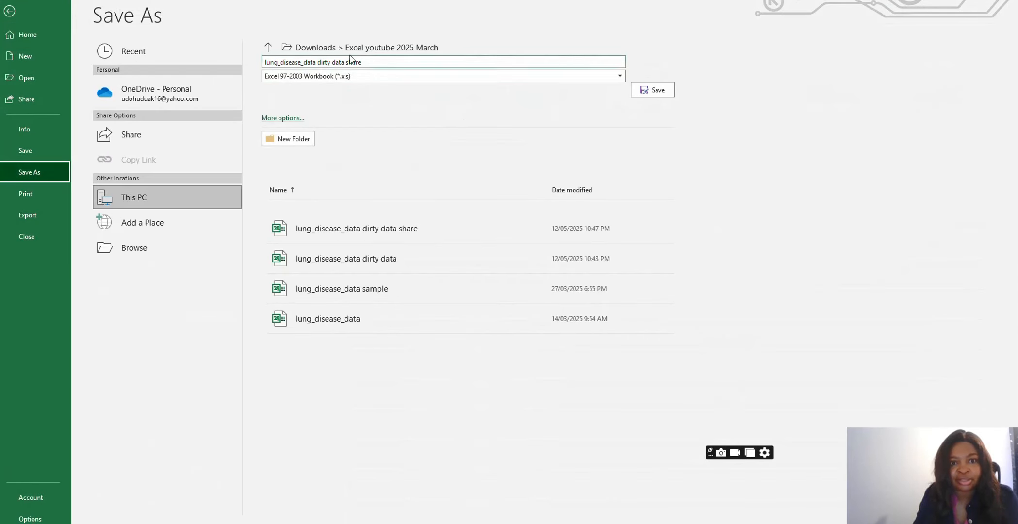
left_click(366, 63)
left_click(366, 63)
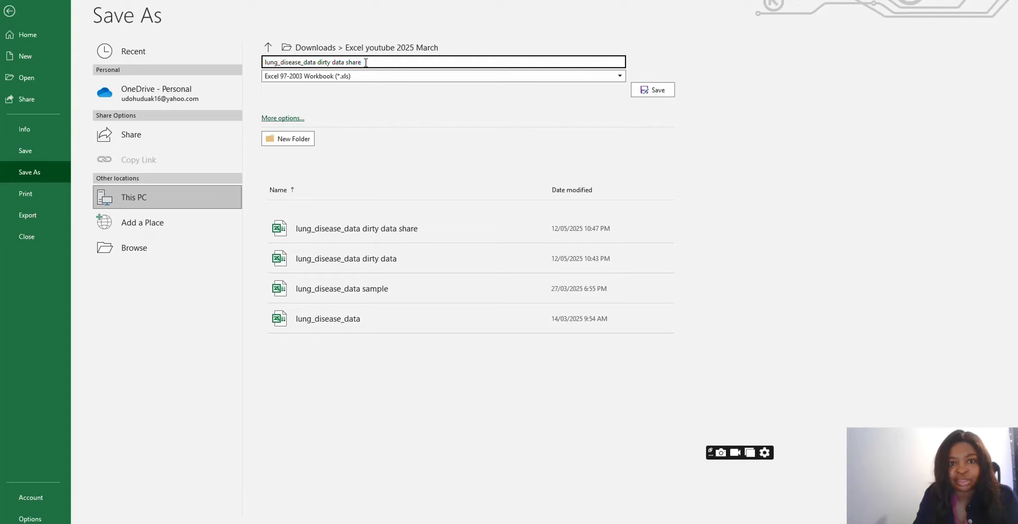
left_click_drag(366, 62, 319, 63)
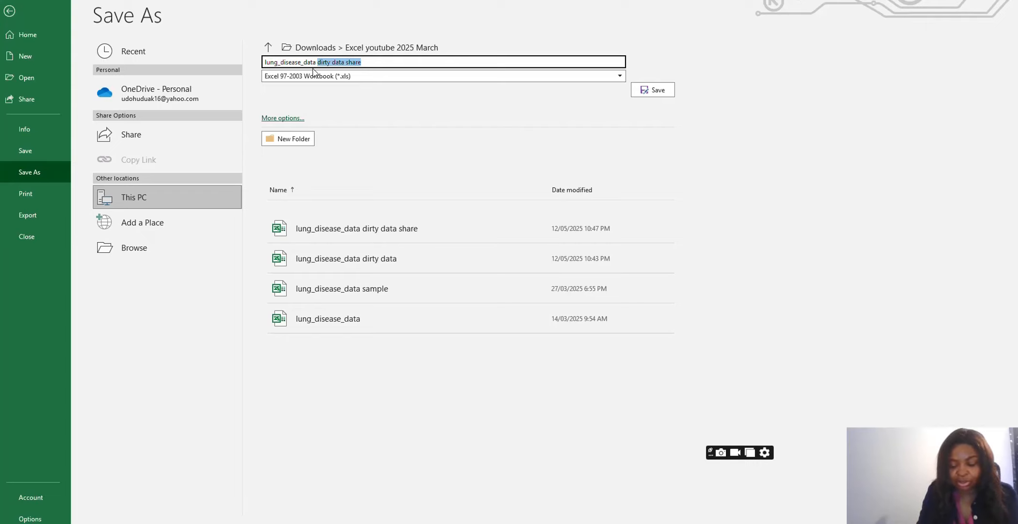
type("Clean")
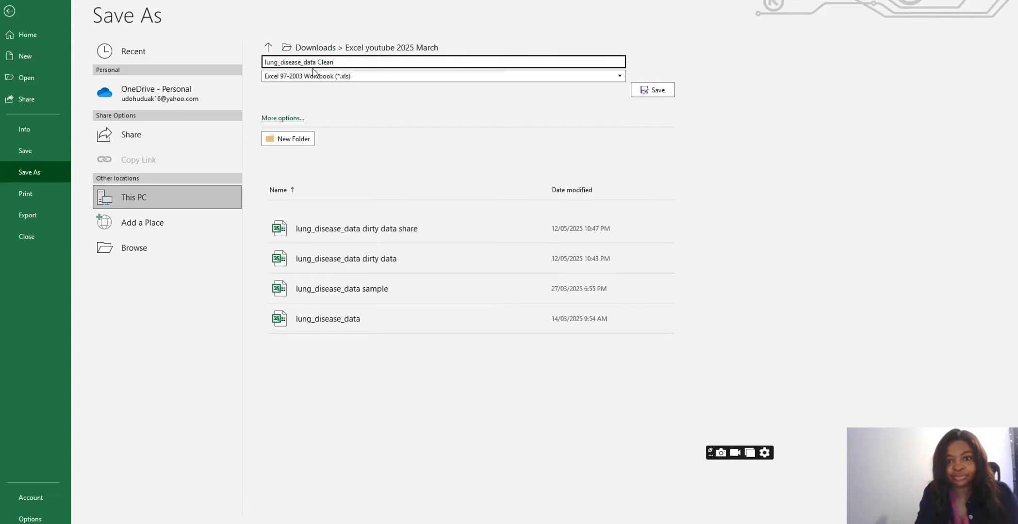
left_click(669, 92)
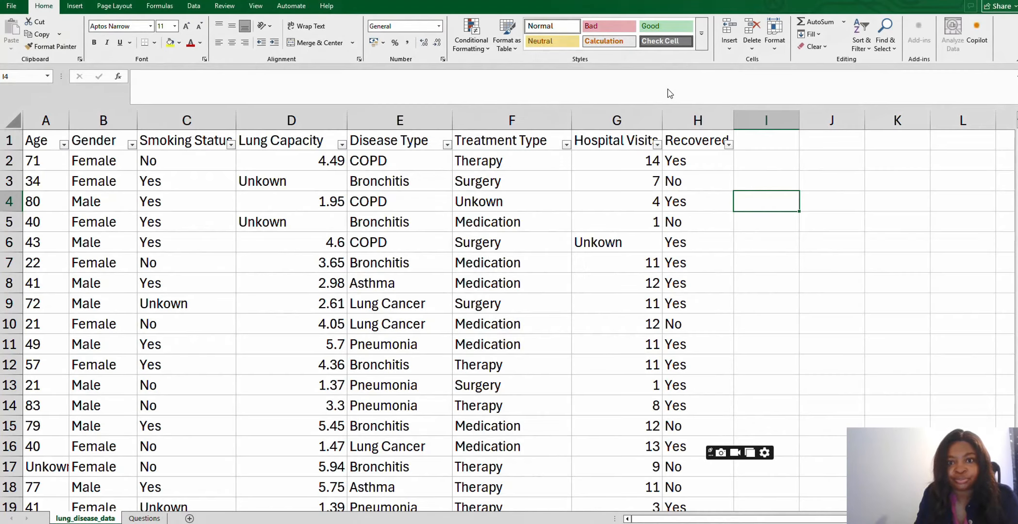